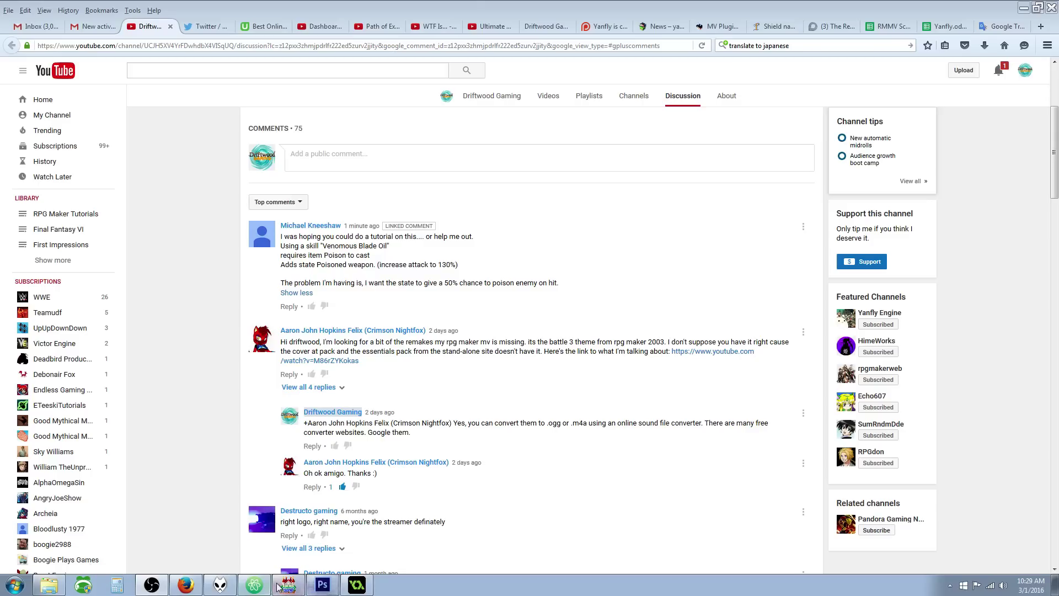
Step: Switch to RPG Maker MV, launch a playtest in a maximized window and start a new game
left_click(298, 588)
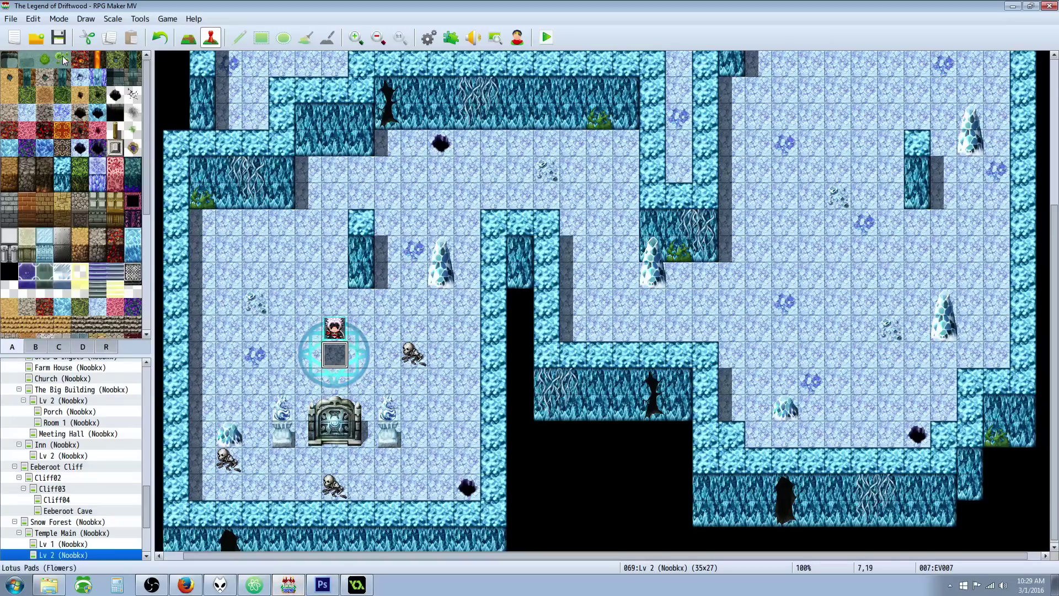
left_click(546, 37)
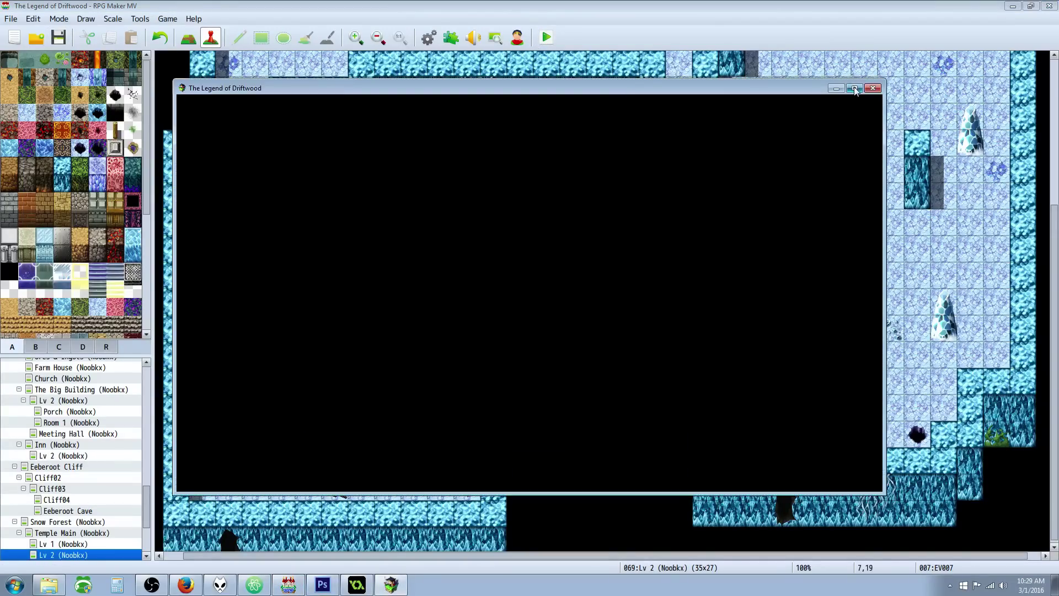
left_click(854, 90)
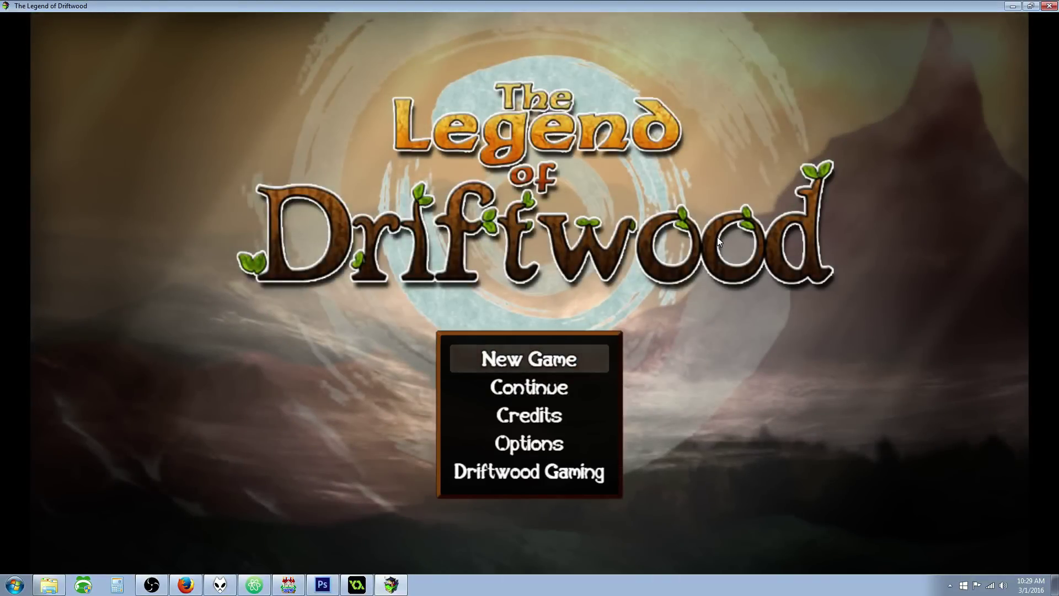
key("Return")
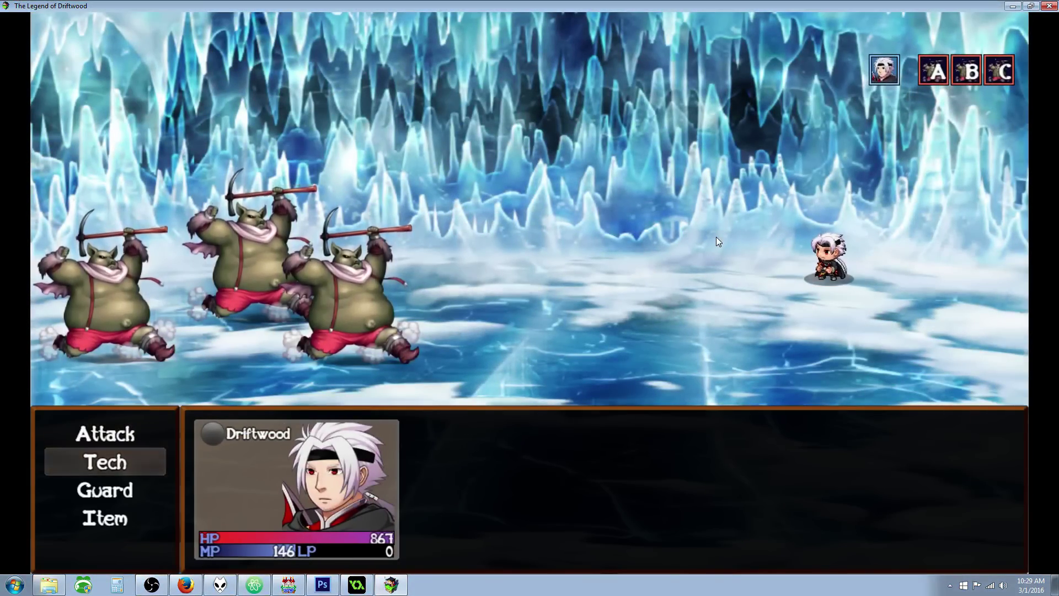
key("Down")
key("Escape")
key("Return")
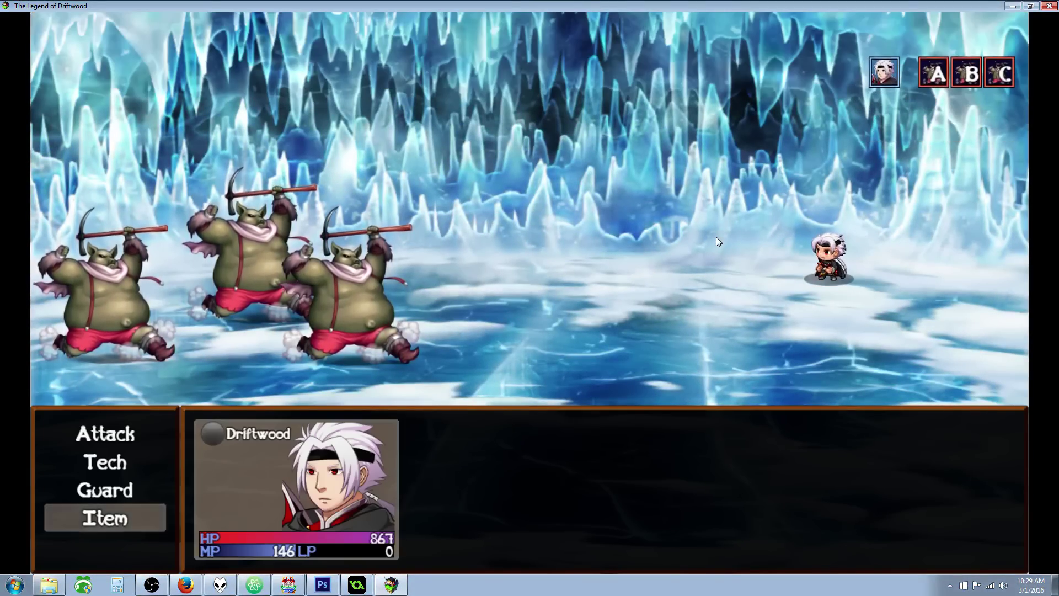
key("Up")
key("Up")
key("Up")
key("Return")
key("Escape")
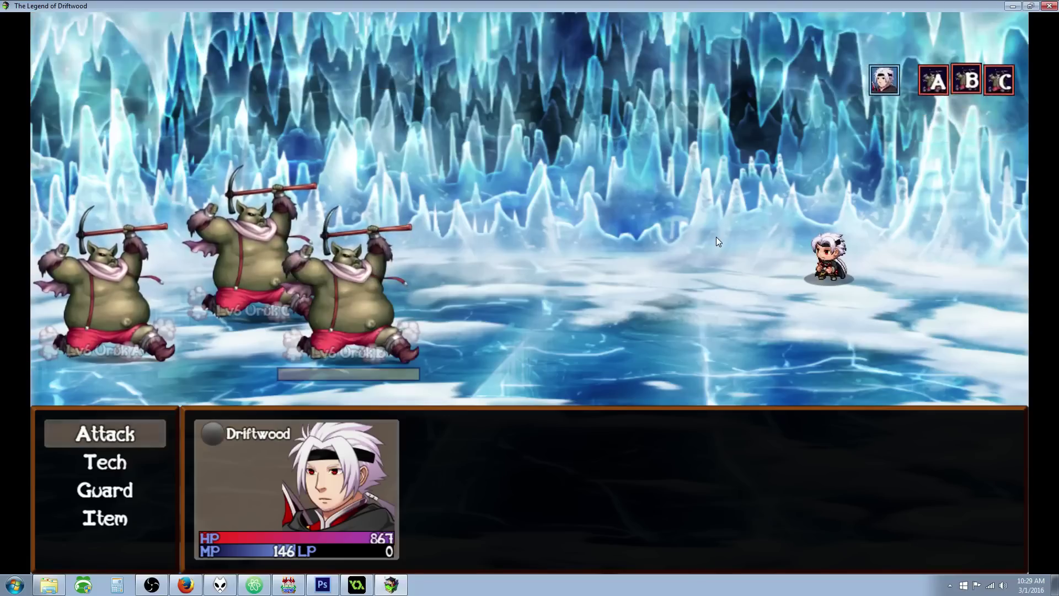
Step: Use Driftwood's Venomous Blade Oil tech in the battle
key("Down")
key("Return")
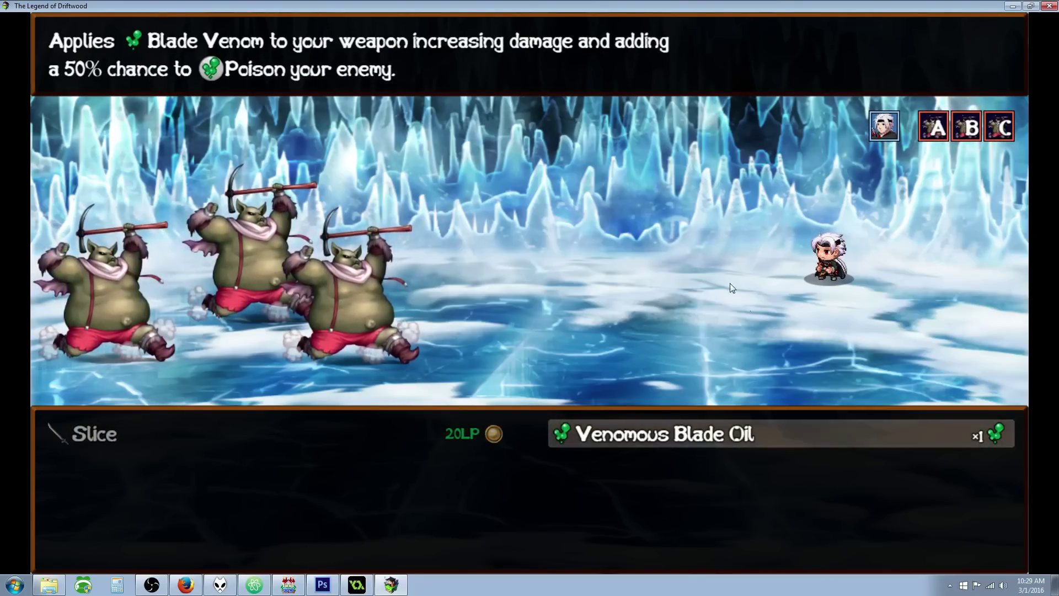
right_click(1001, 439)
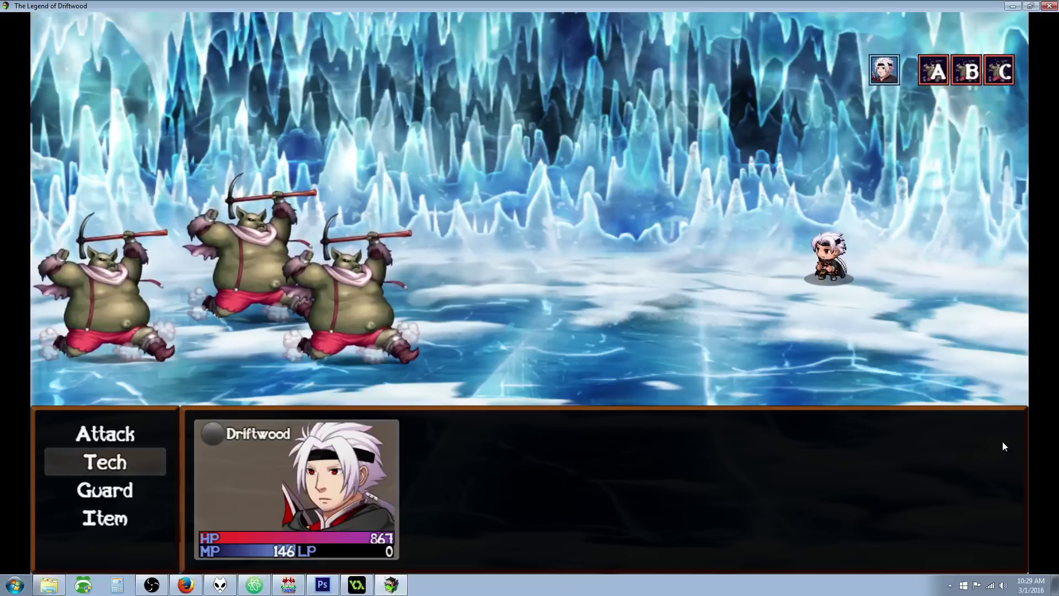
left_click(140, 462)
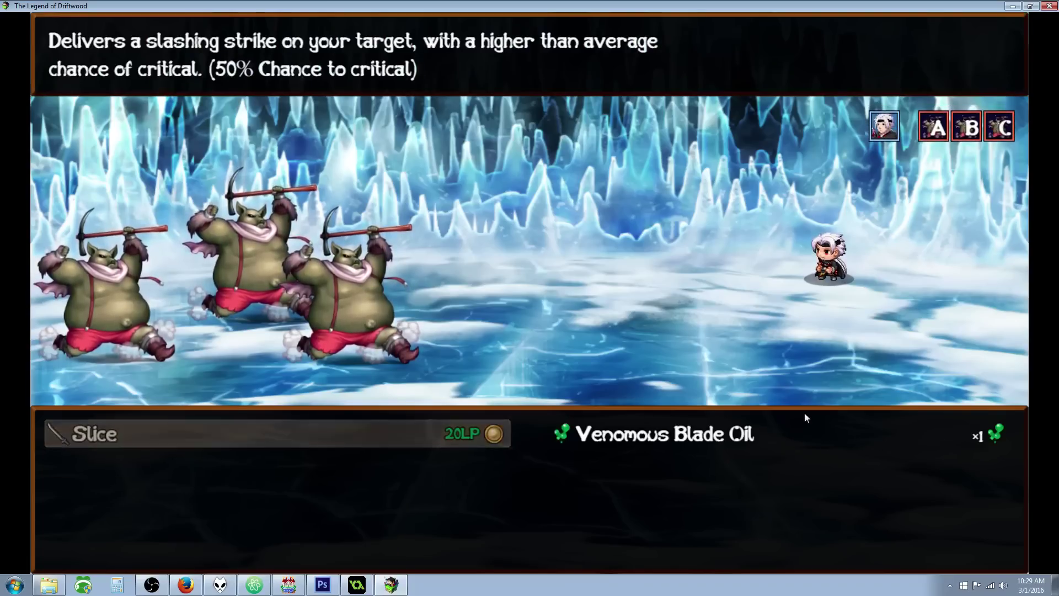
left_click(989, 435)
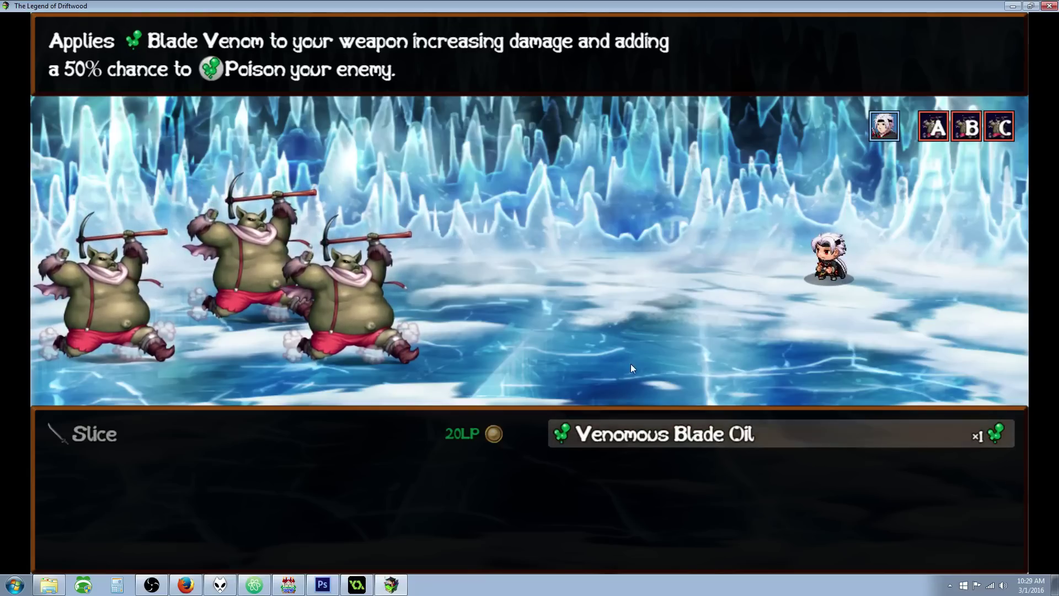
key("Return")
key("Return")
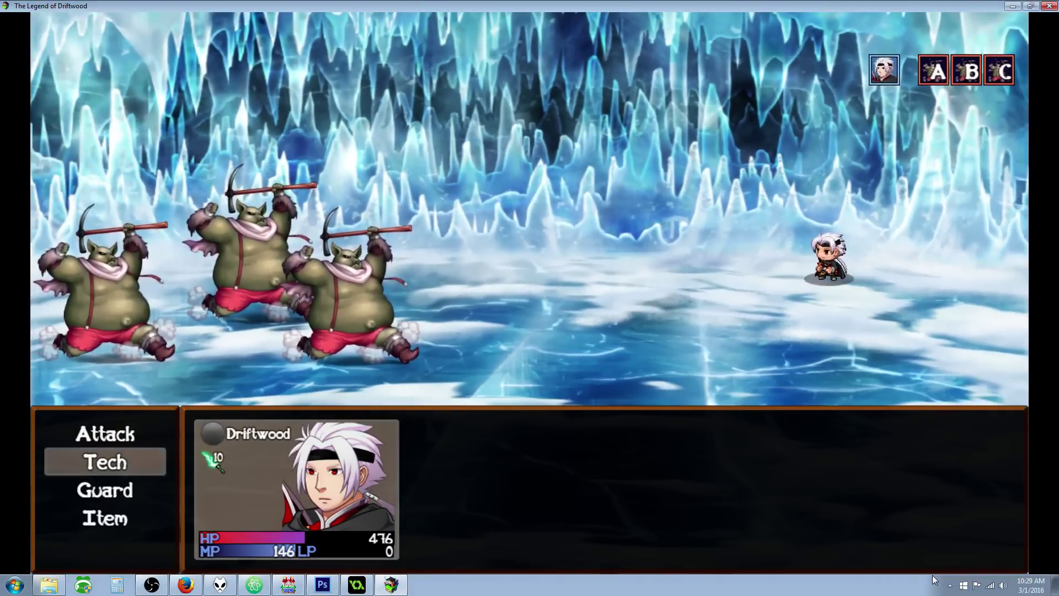
Step: Attack Lv6 Uruk B with the oiled blade, and close the playtest
key("Up")
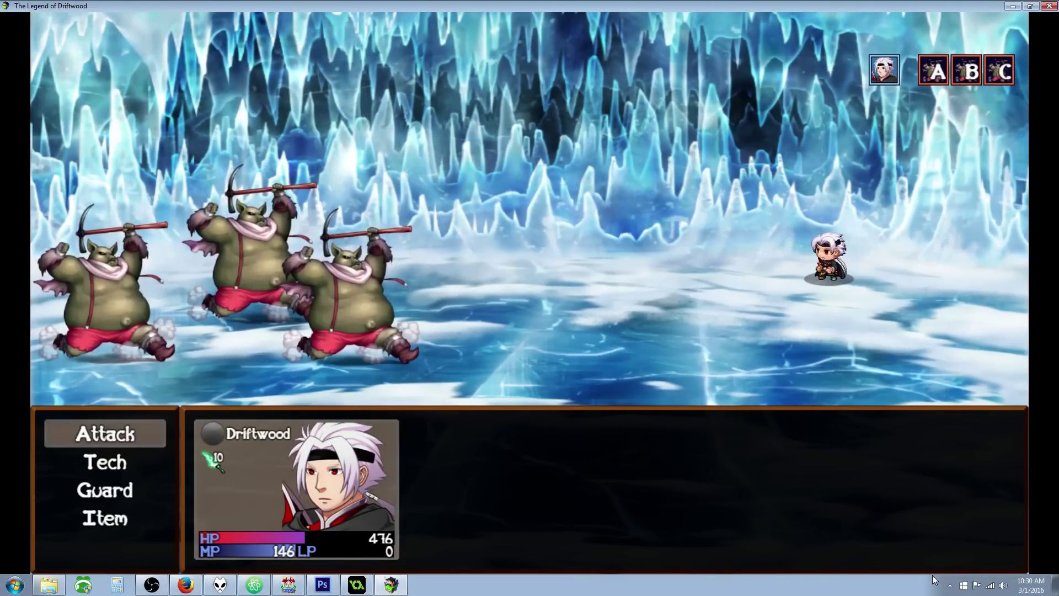
key("Down")
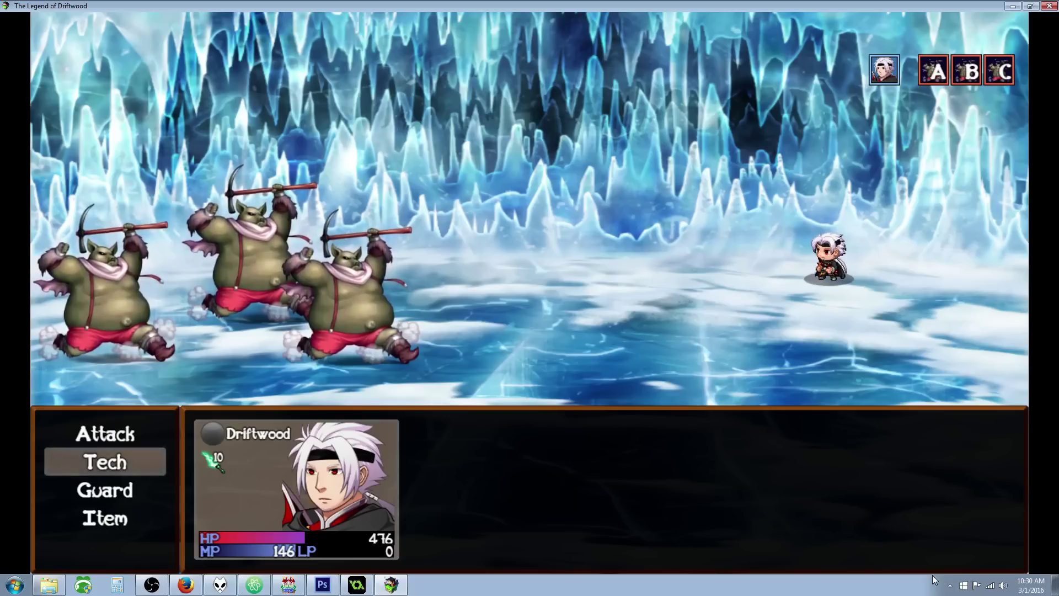
key("Up")
key("Return")
key("Return")
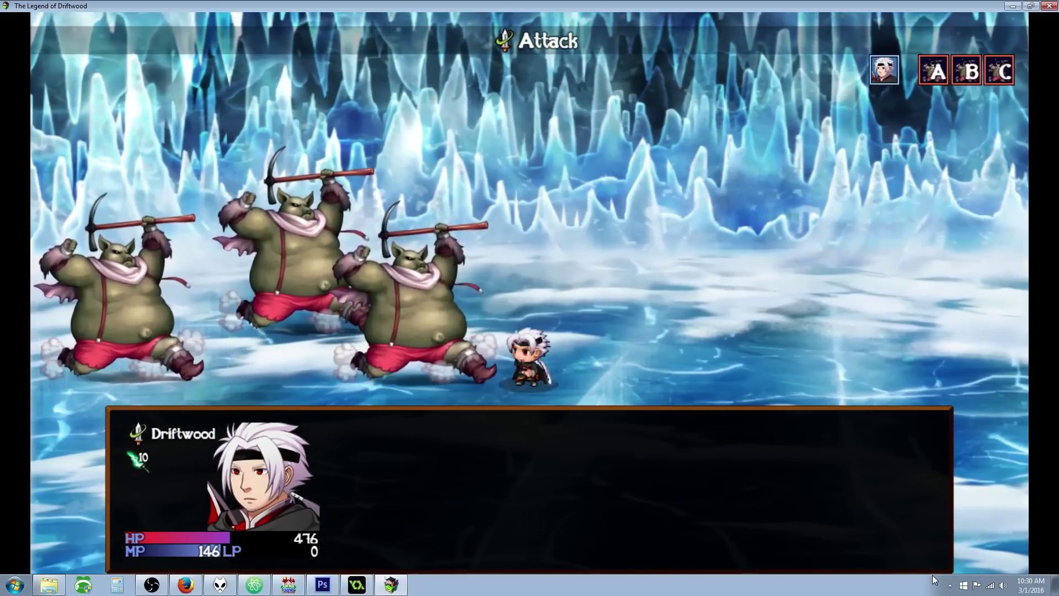
key("Return")
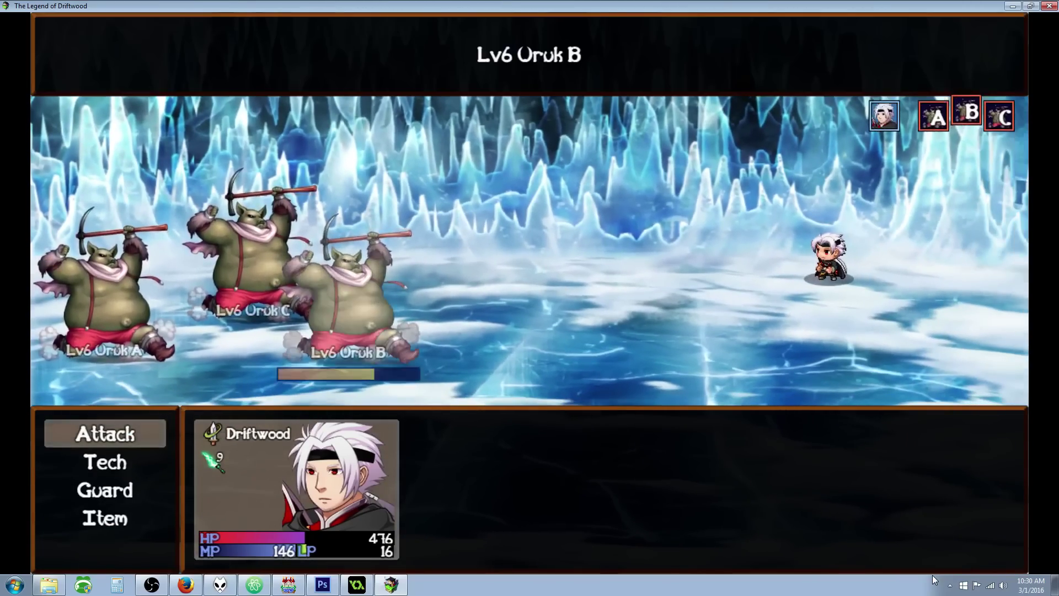
key("Return")
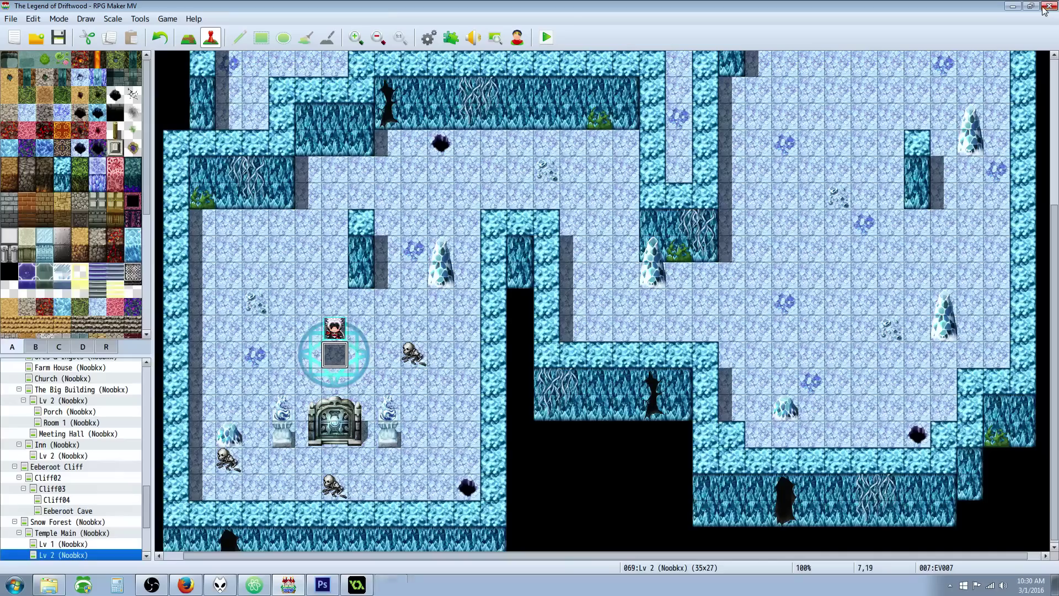
left_click(1049, 5)
Step: Open the database and examine the text codes in the Venomous Blade Oil skill's description
left_click(428, 37)
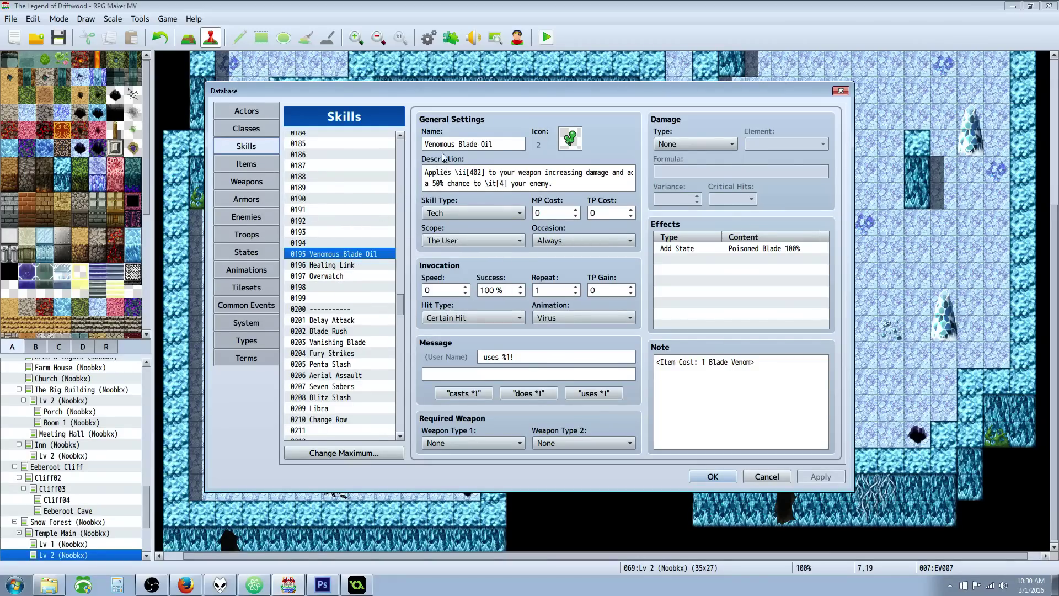
left_click(456, 170)
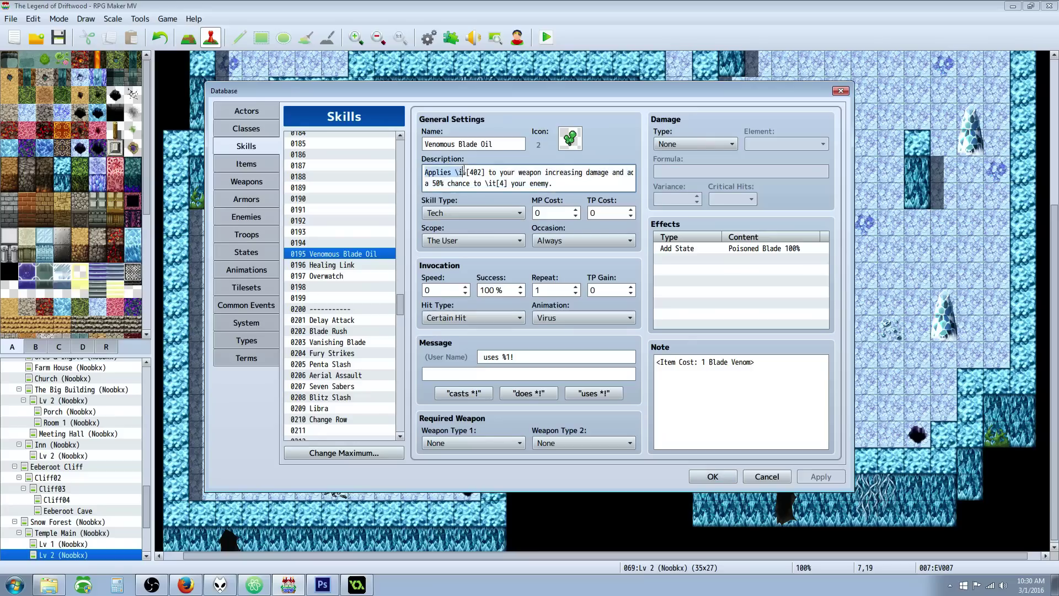
left_click_drag(470, 171, 483, 171)
left_click_drag(553, 184, 369, 187)
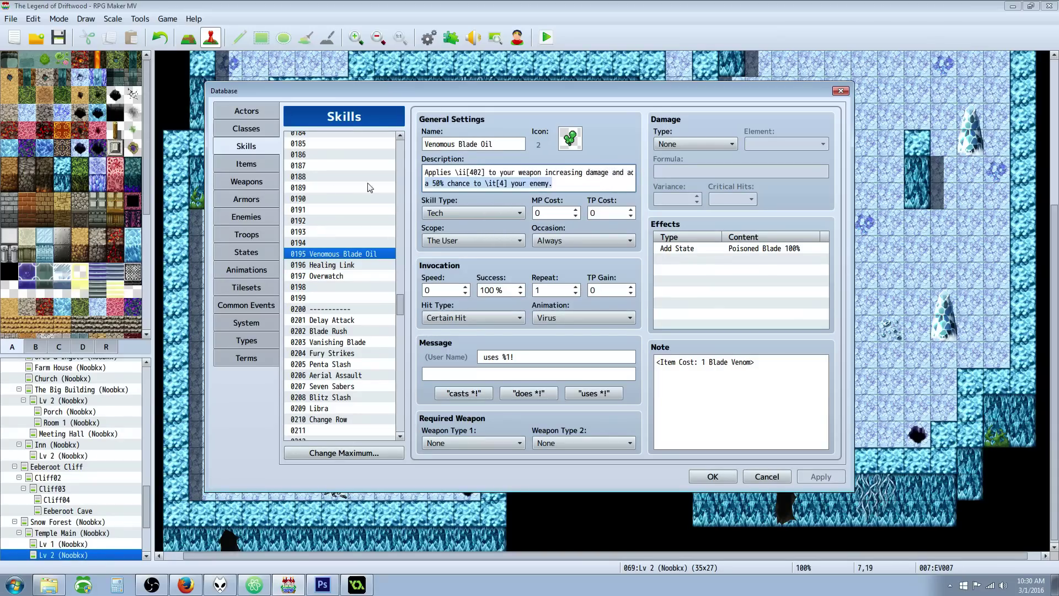
left_click(501, 182)
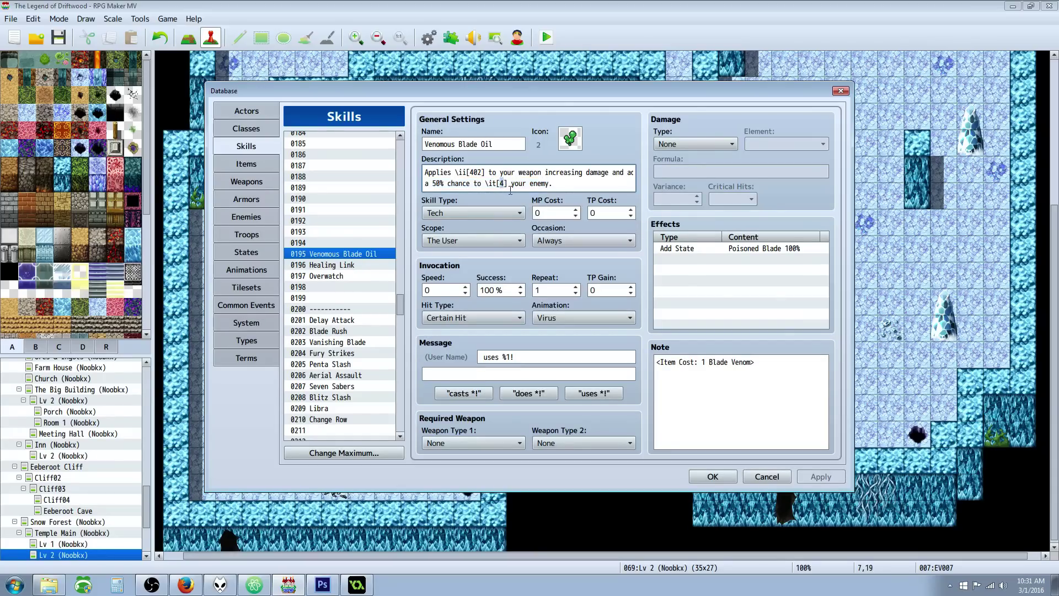
left_click(494, 183)
key("BackSpace")
type("i")
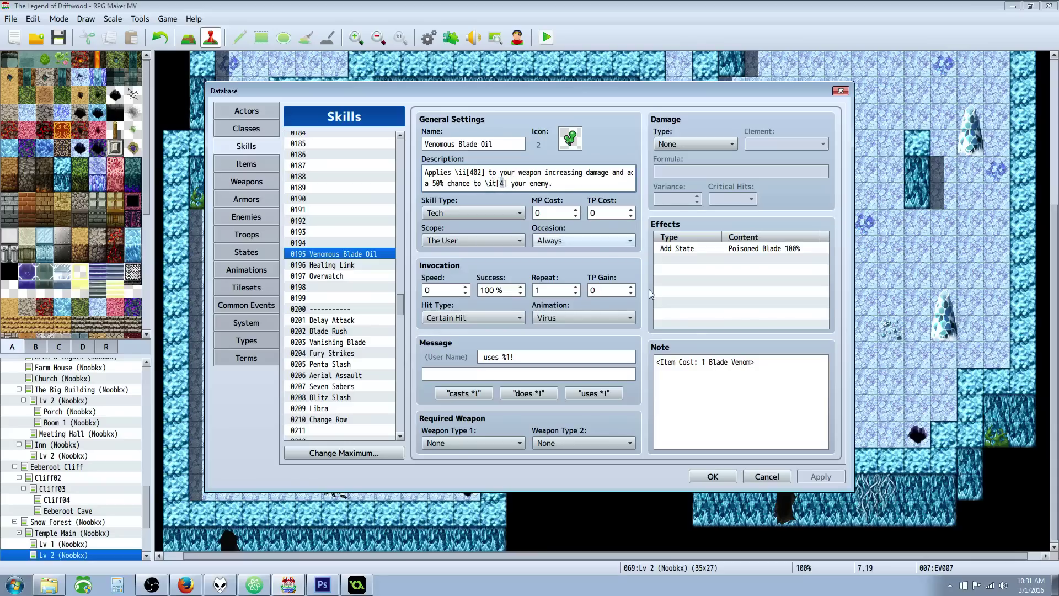
Step: Locate the Poison state in the database states, and review the Poisoned Blade state's auto-removal timing
left_click(251, 253)
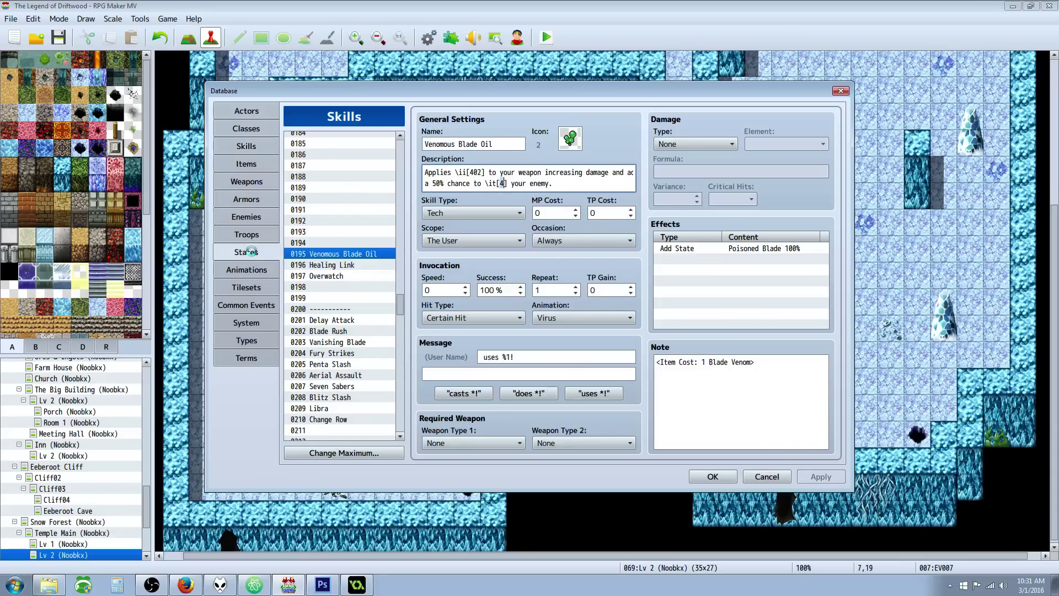
left_click_drag(400, 296, 398, 165)
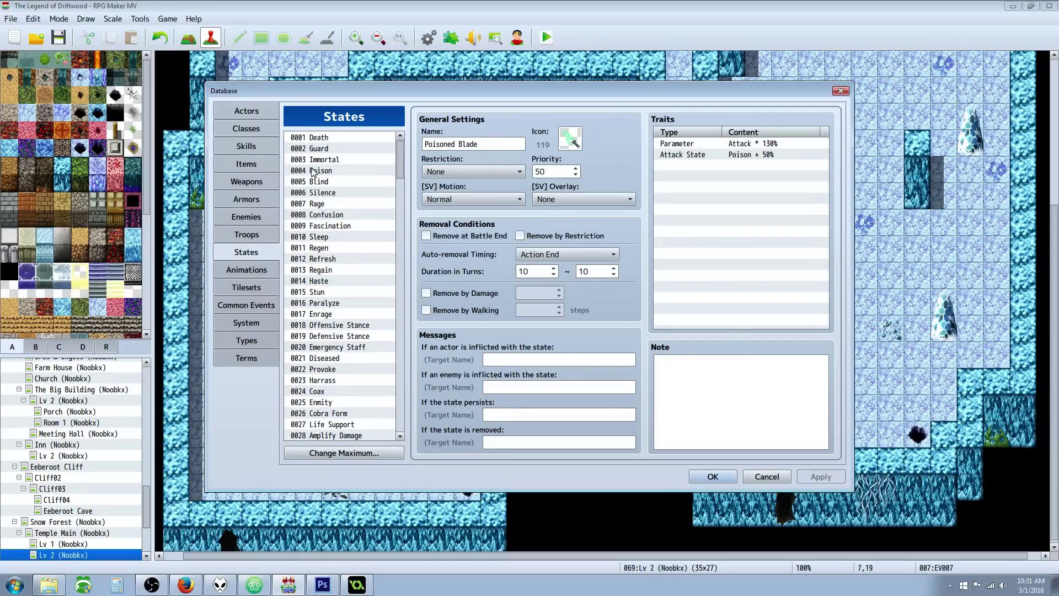
left_click_drag(402, 157, 401, 300)
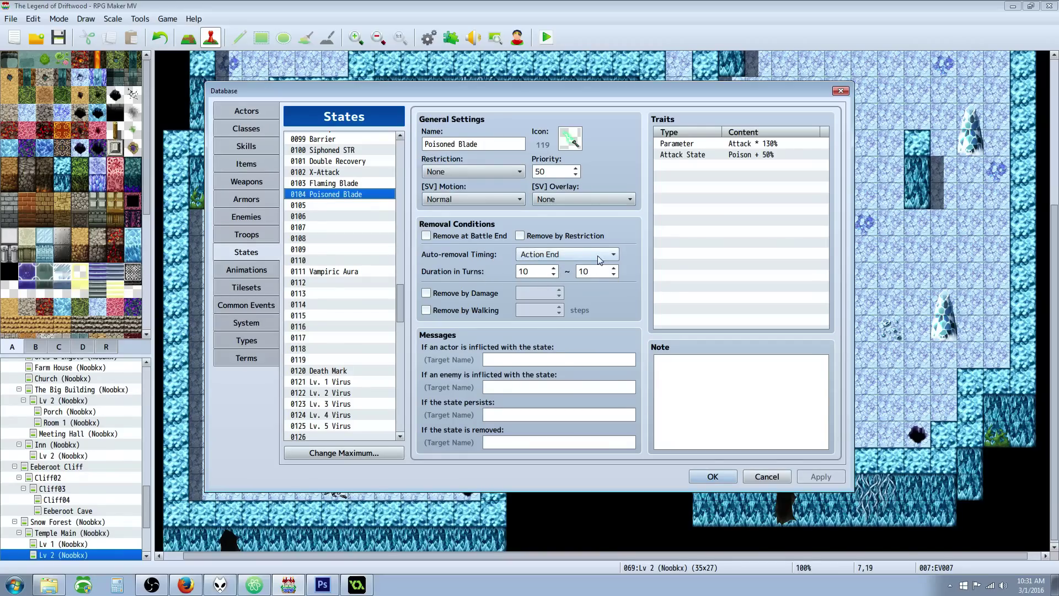
mouse_move(600, 259)
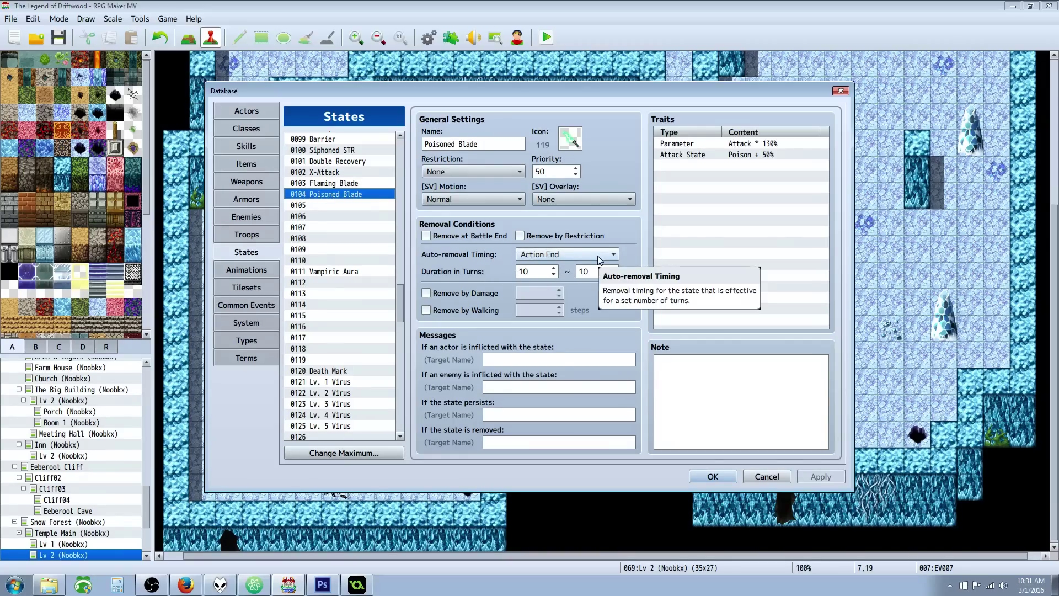
Step: Add an extra Attack parameter trait of 130% to the Poisoned Blade state, and delete the duplicate
left_click(714, 146)
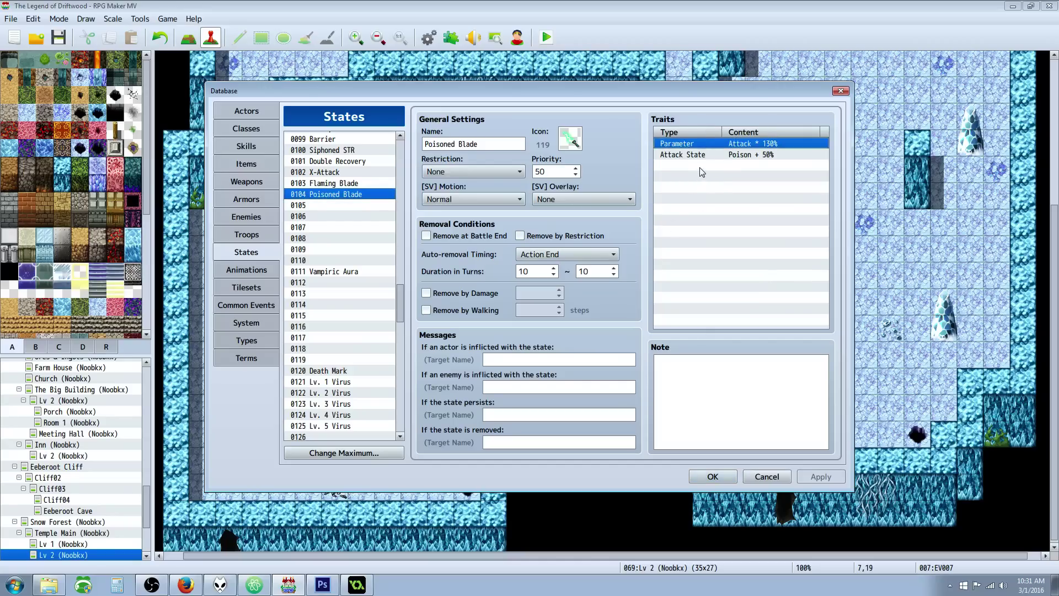
double_click(702, 172)
left_click(692, 147)
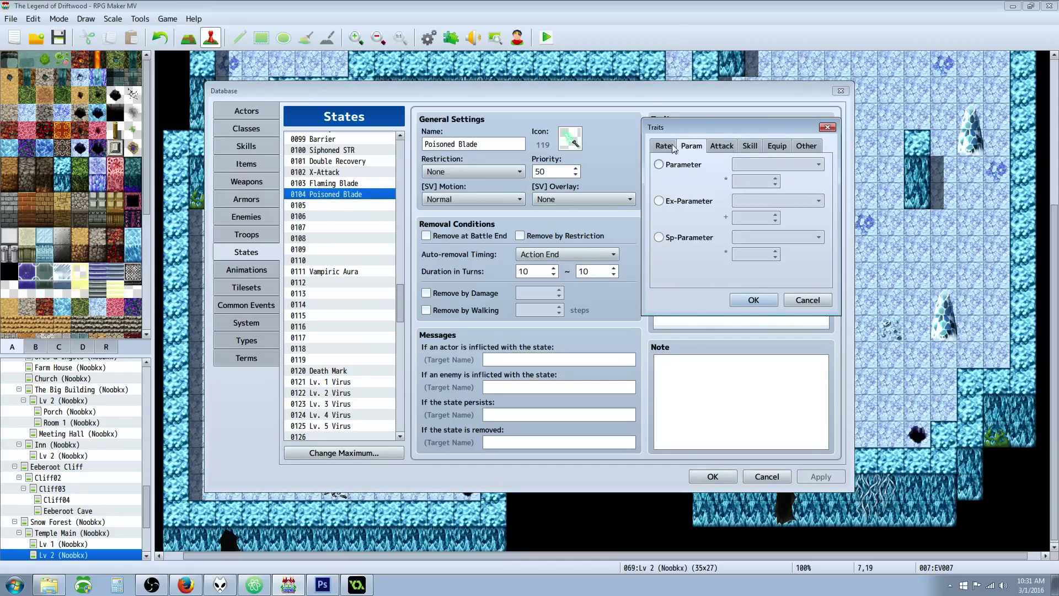
left_click(688, 165)
left_click(766, 165)
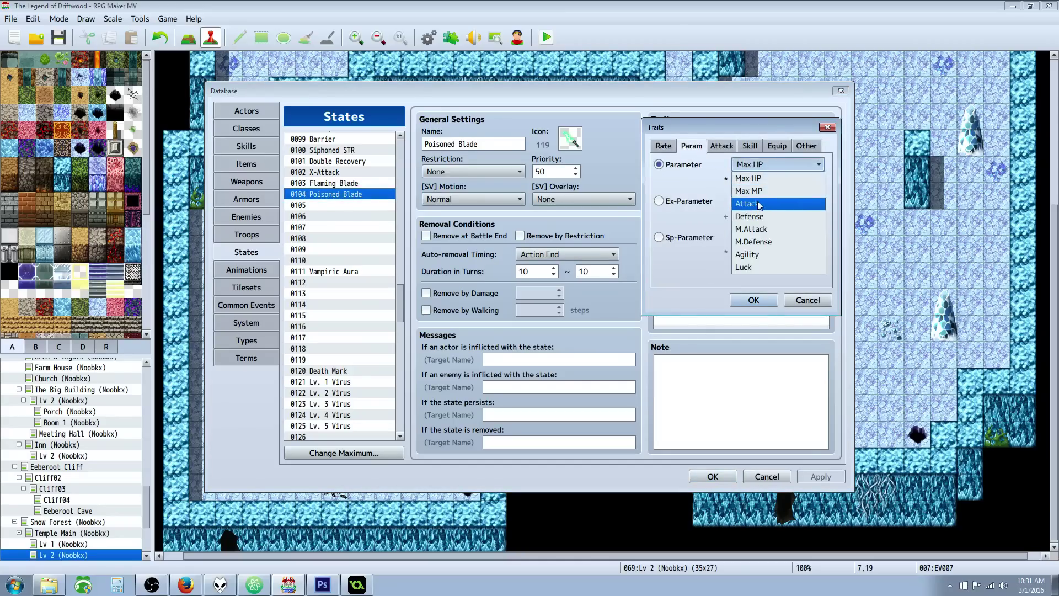
left_click(748, 204)
double_click(742, 181)
type("130")
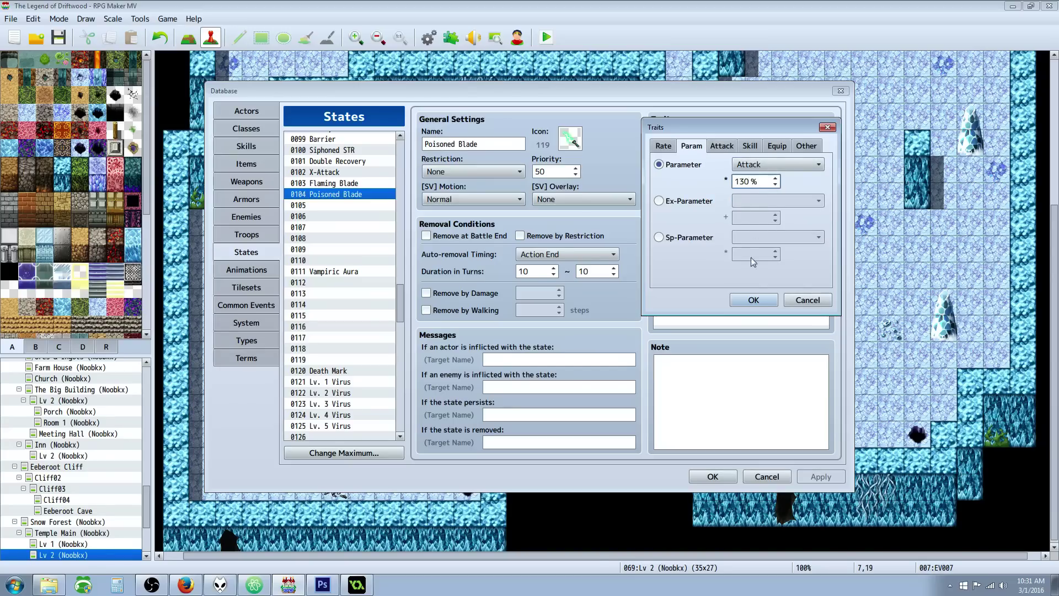
left_click(755, 300)
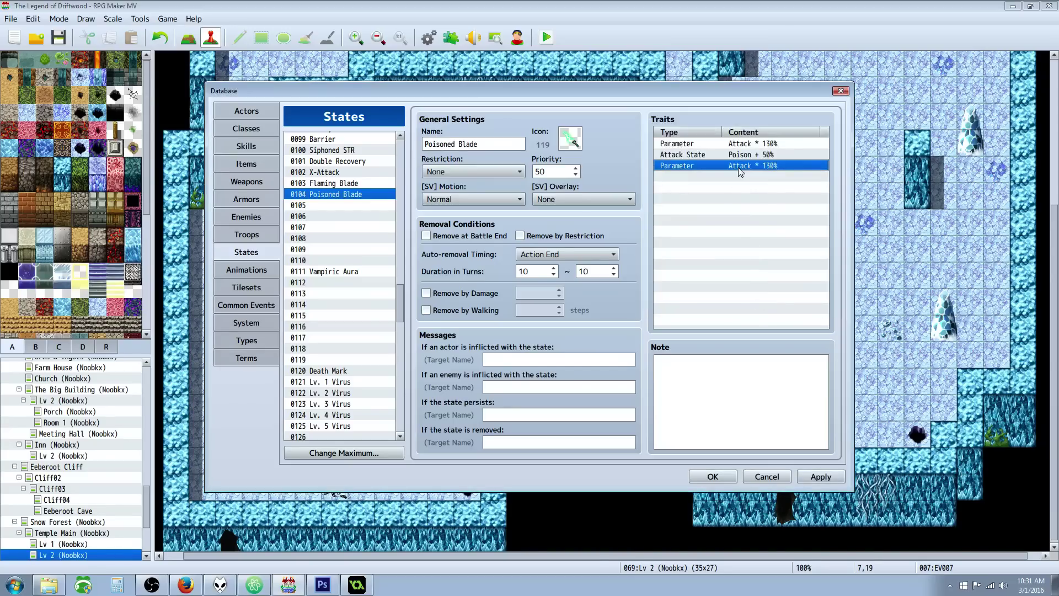
key("Delete")
Step: Add an extra Attack State trait of Poison + 50% to the Poisoned Blade state, and delete the duplicate
left_click(722, 165)
double_click(722, 167)
left_click(724, 145)
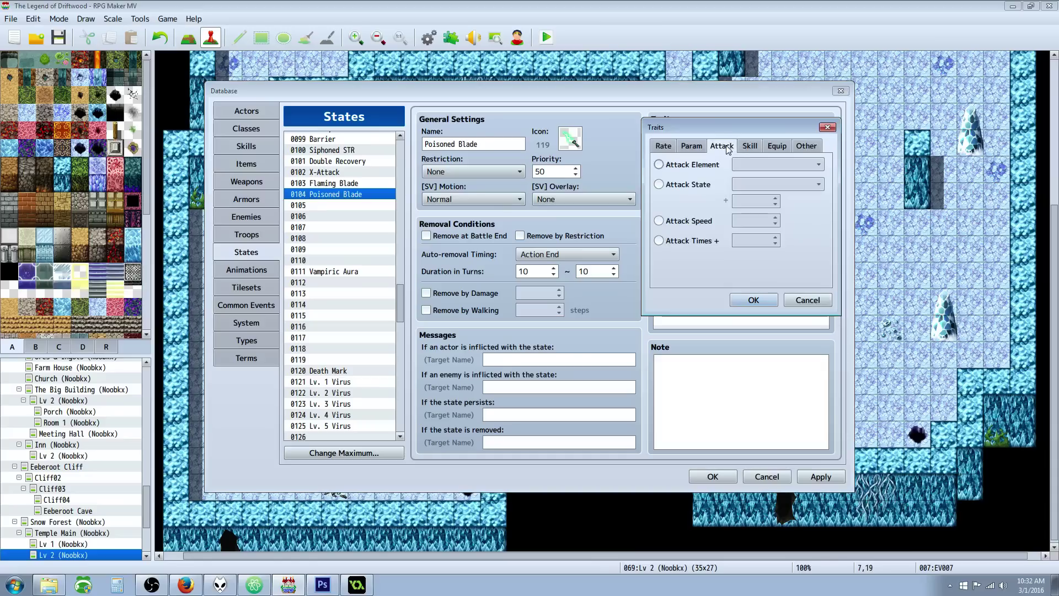
left_click(678, 185)
left_click(755, 183)
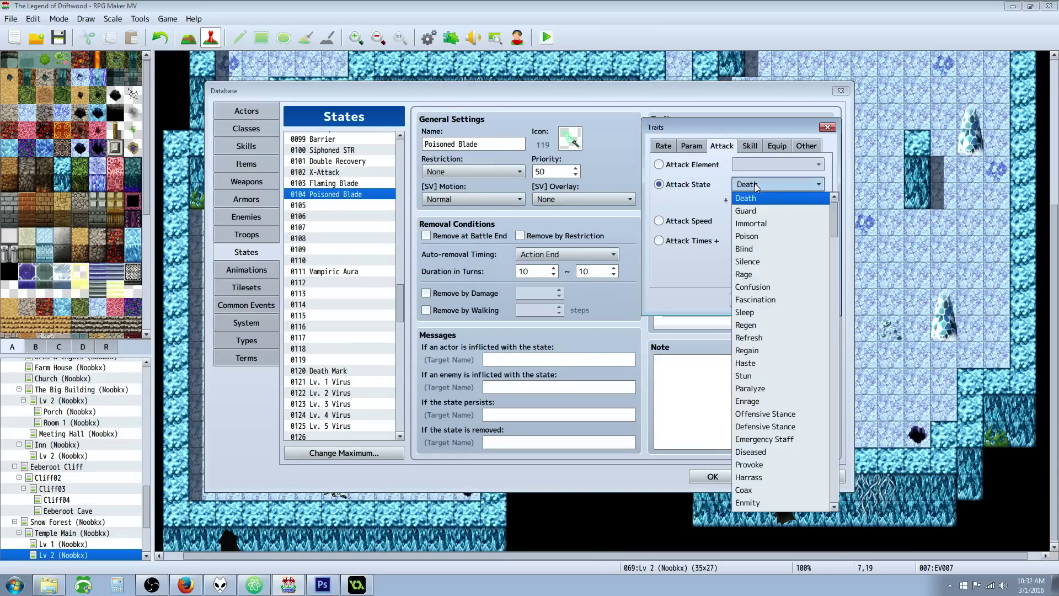
left_click(747, 236)
double_click(753, 202)
type("50")
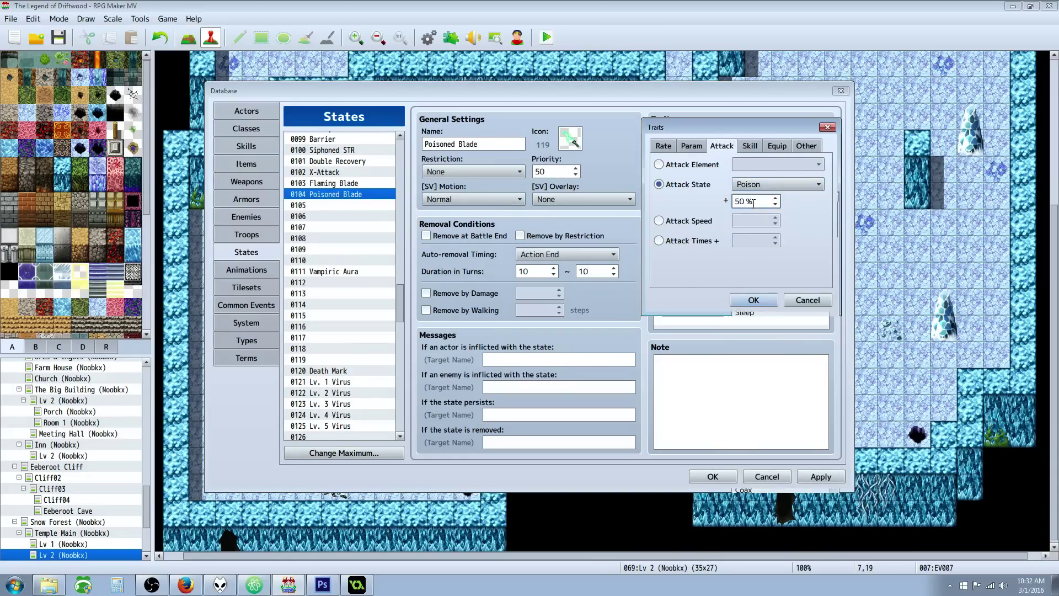
left_click(751, 299)
left_click(735, 167)
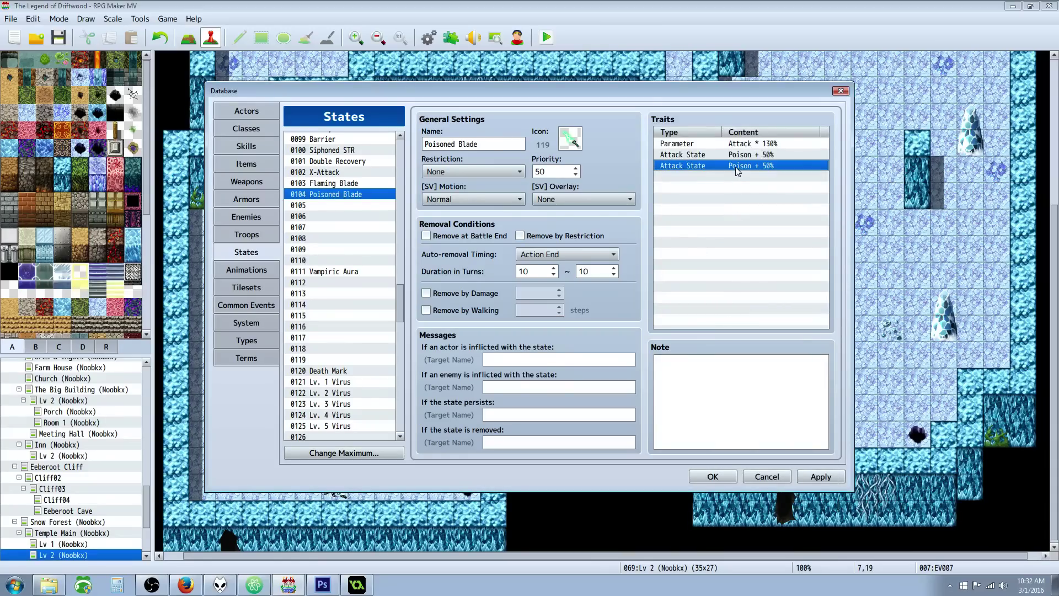
left_click(737, 154)
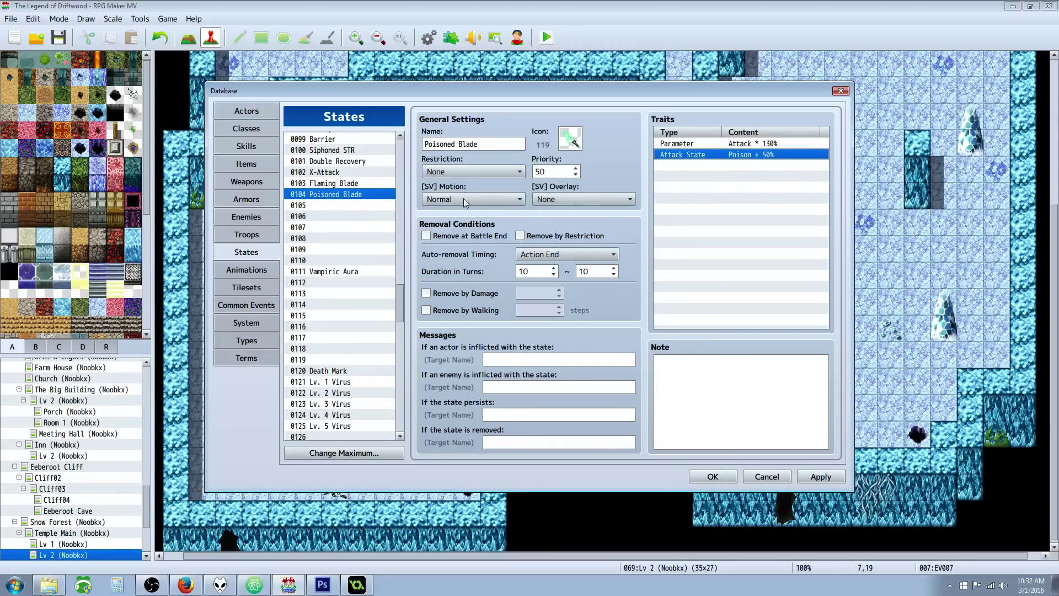
Step: Check the Poisoned Blade state's Attack and Poison traits, and review the description of the Blade Venom item
left_click(747, 145)
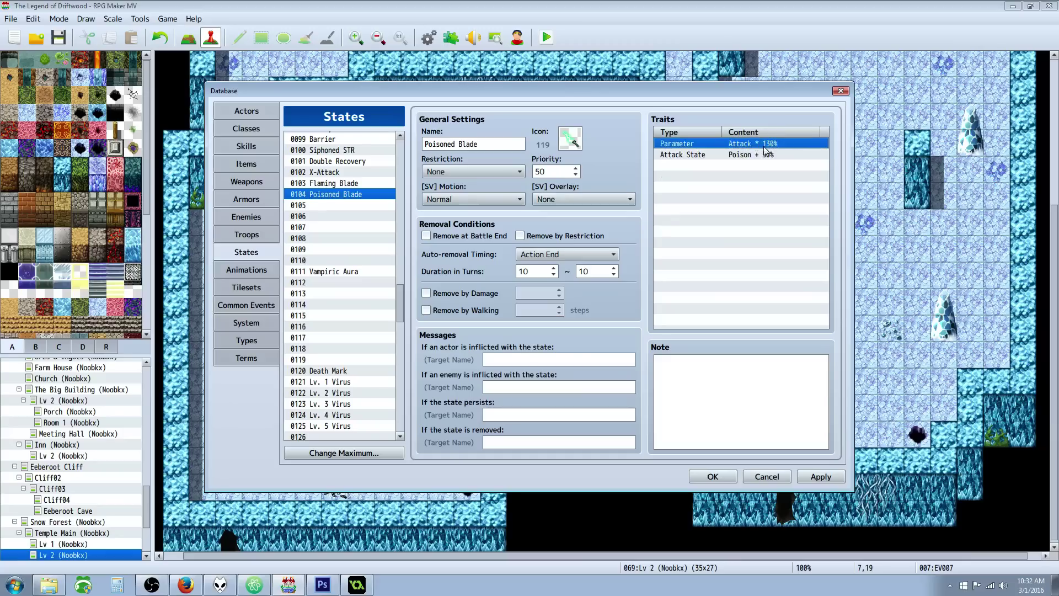
left_click(764, 154)
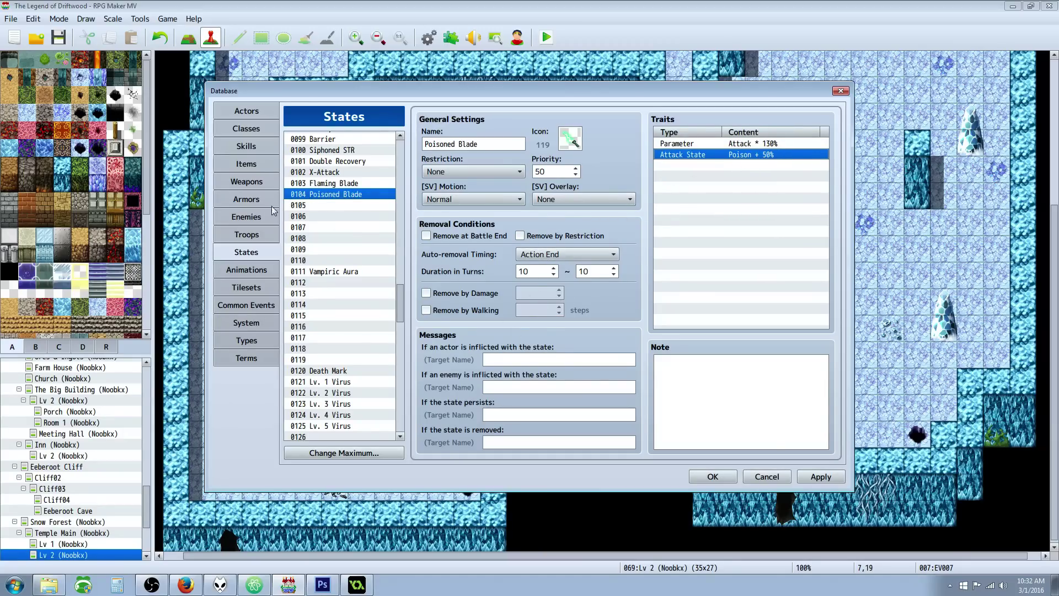
left_click(253, 161)
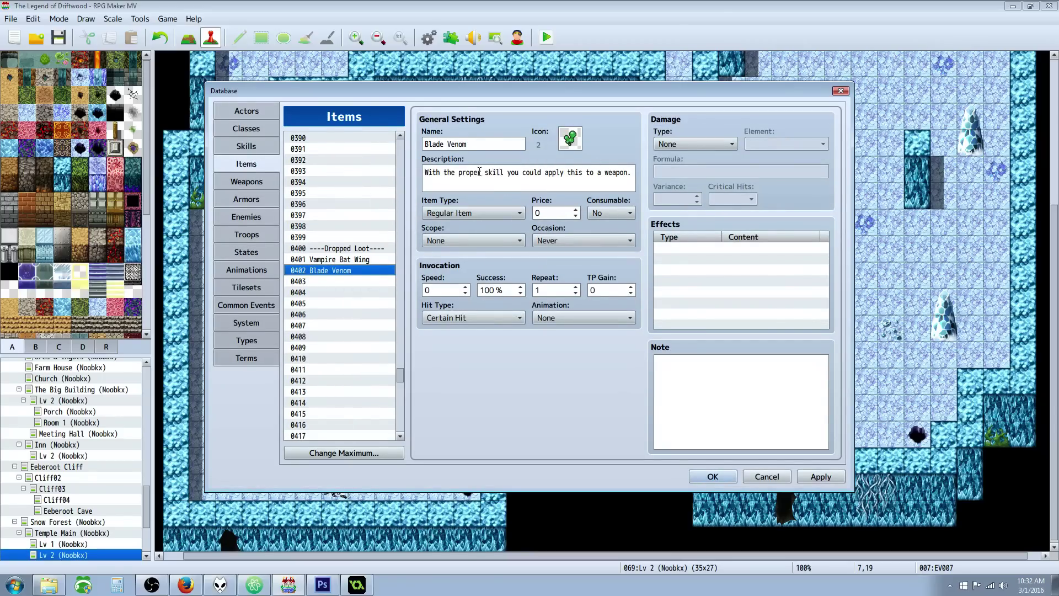
triple_click(438, 172)
left_click_drag(439, 172, 633, 172)
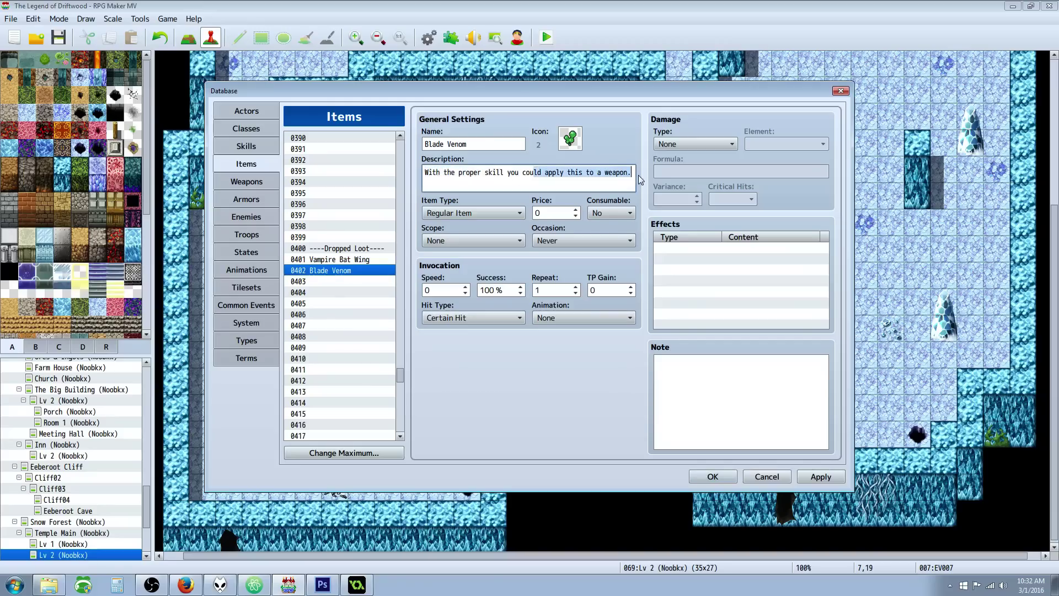
left_click(632, 172)
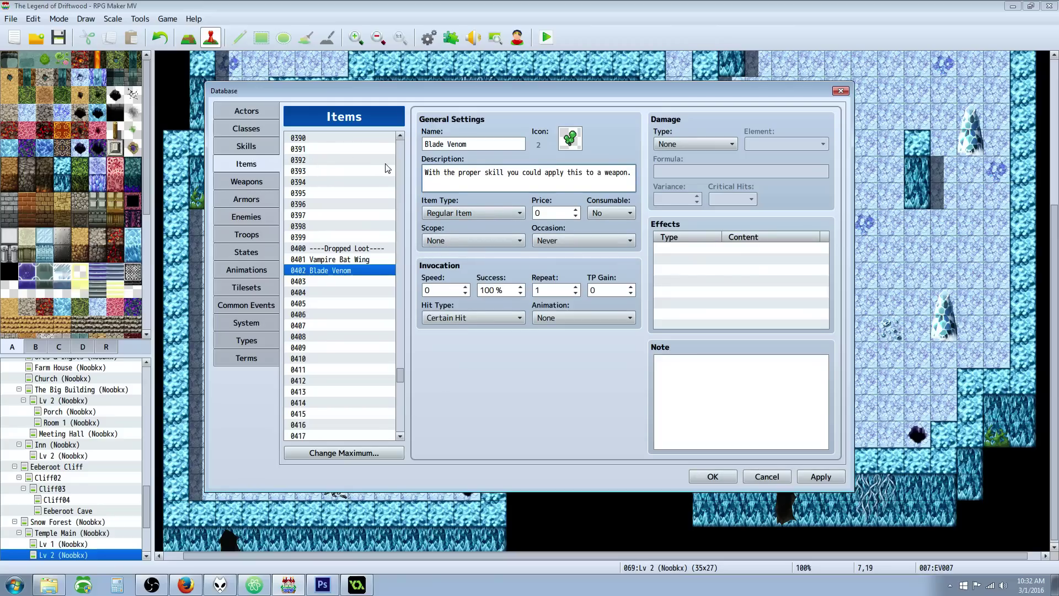
Step: Examine the item code in the Venomous Blade Oil skill's description, and view the states offered for an Add State effect without adding one
left_click(248, 145)
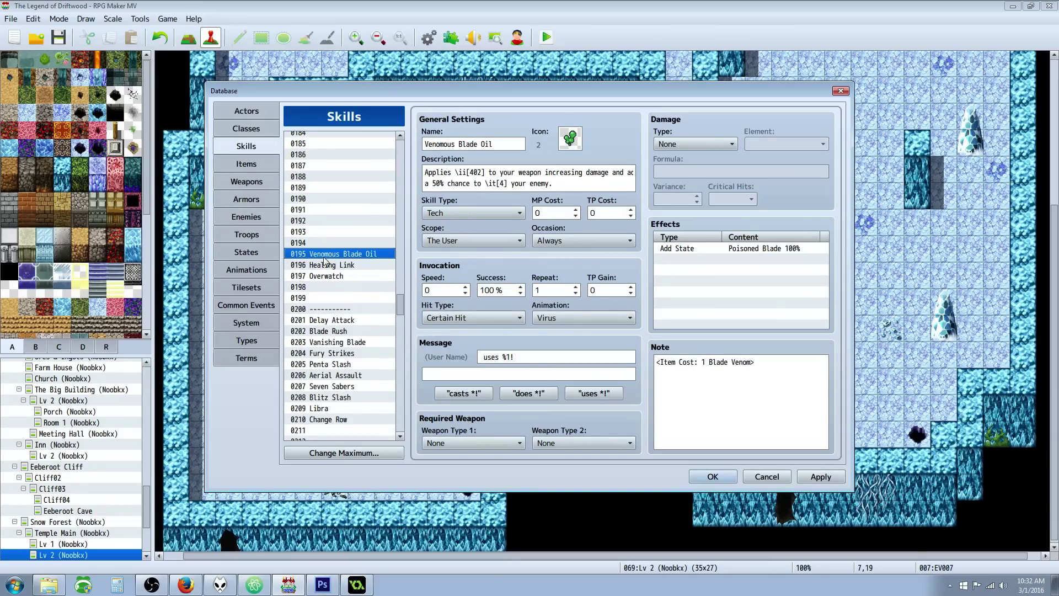
left_click(480, 170)
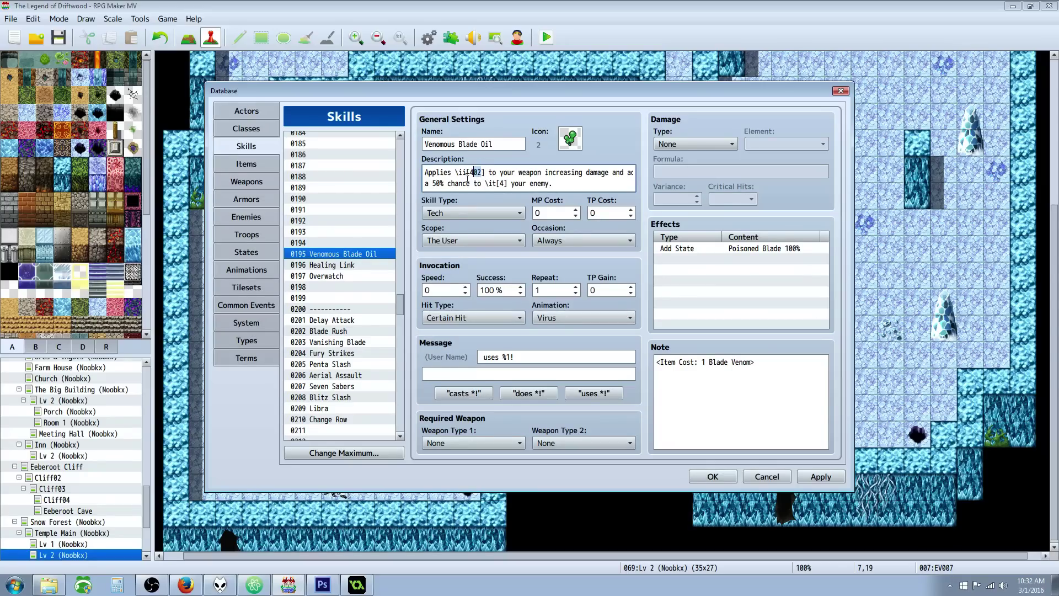
double_click(684, 259)
left_click(704, 208)
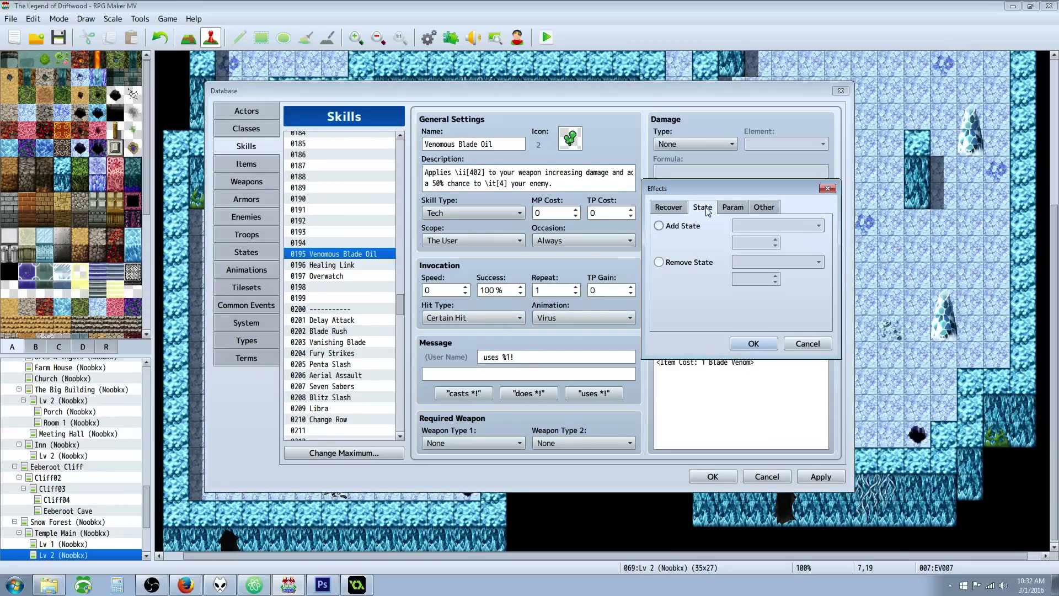
left_click(688, 229)
left_click(767, 227)
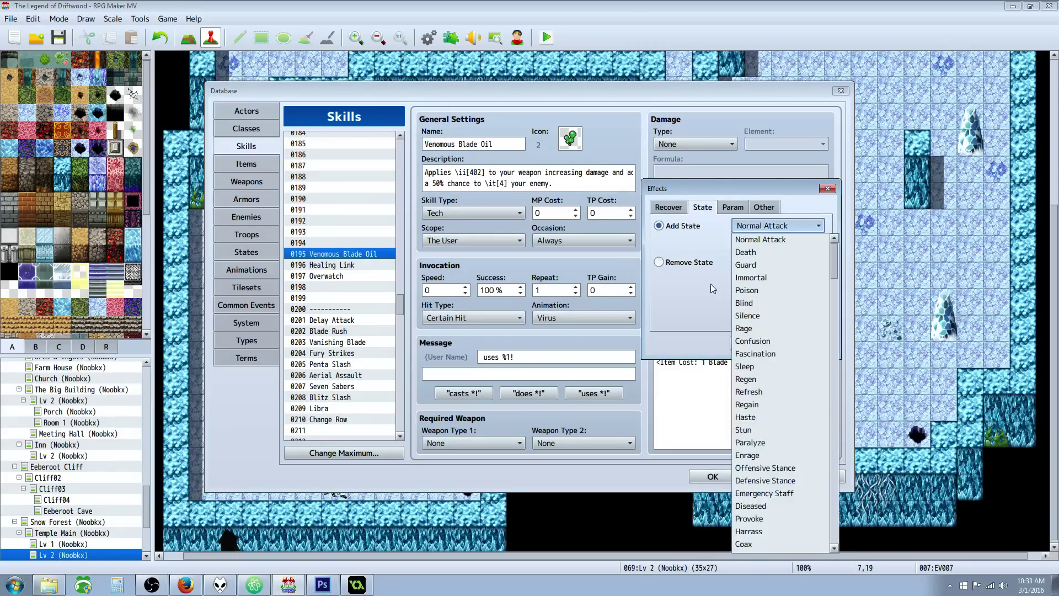
left_click(710, 251)
left_click(668, 208)
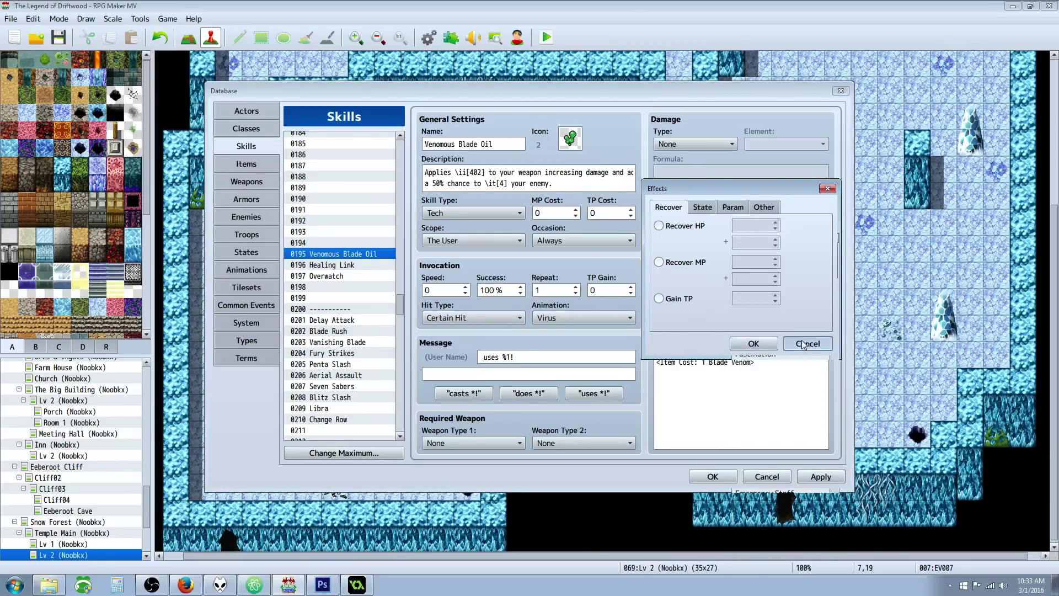
left_click(753, 344)
Step: Examine the Item Cost notetag of the Venomous Blade Oil skill, and close the database
left_click(770, 366)
left_click(661, 364)
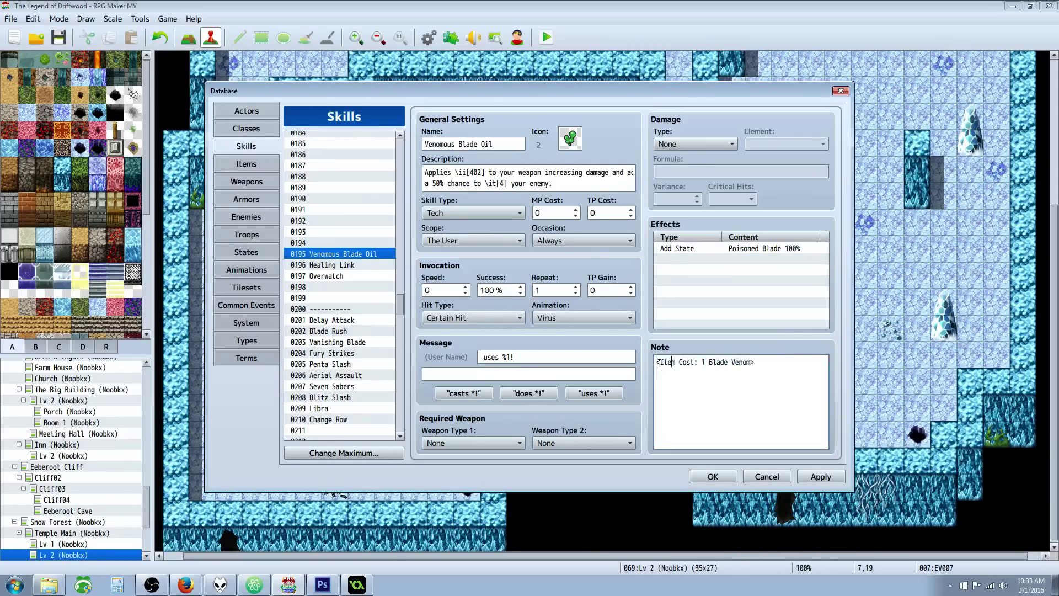
double_click(701, 362)
left_click_drag(709, 363, 750, 360)
left_click(713, 476)
Step: Open the Plugin Manager and locate the YEP_ItemCore, YEP_SkillCore and YEP_X_SkillCostItems plugins
left_click(452, 37)
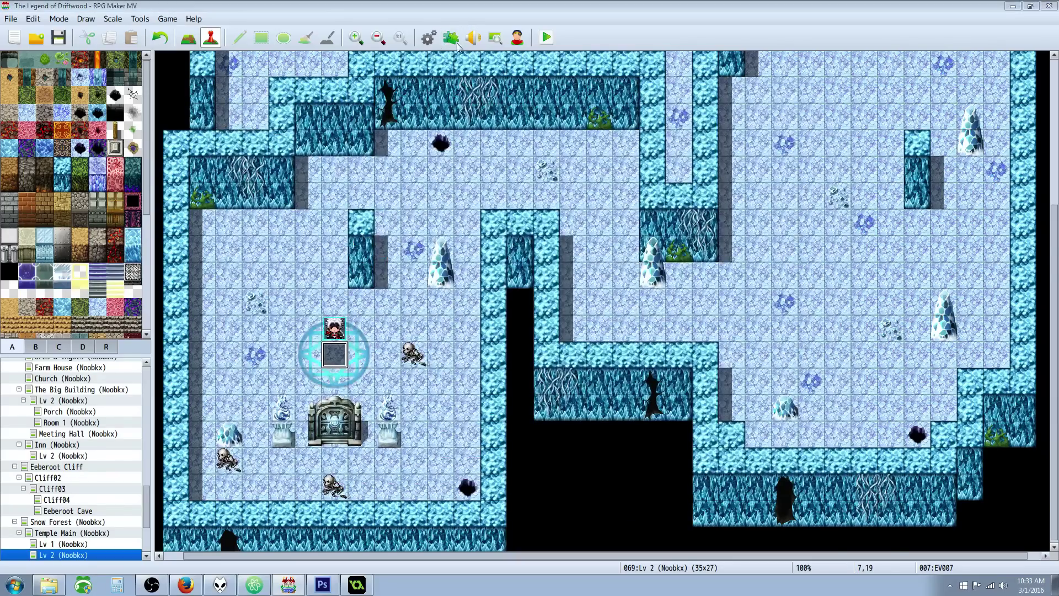
mouse_move(734, 163)
left_mouse_down()
mouse_move(734, 175)
mouse_move(734, 148)
left_mouse_up()
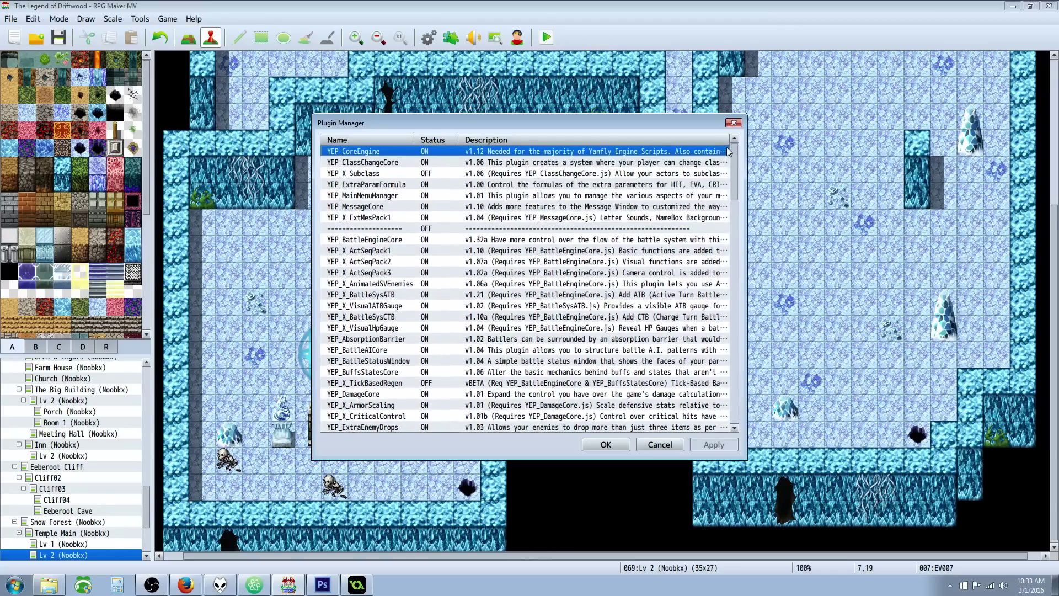
scroll(418, 220, "down", 7)
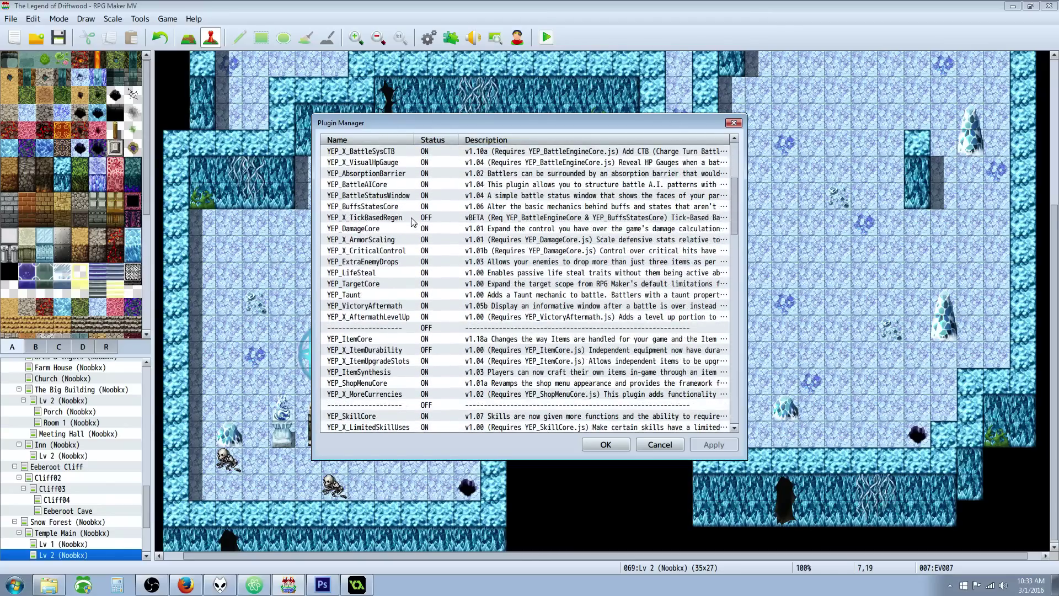
left_click(380, 285)
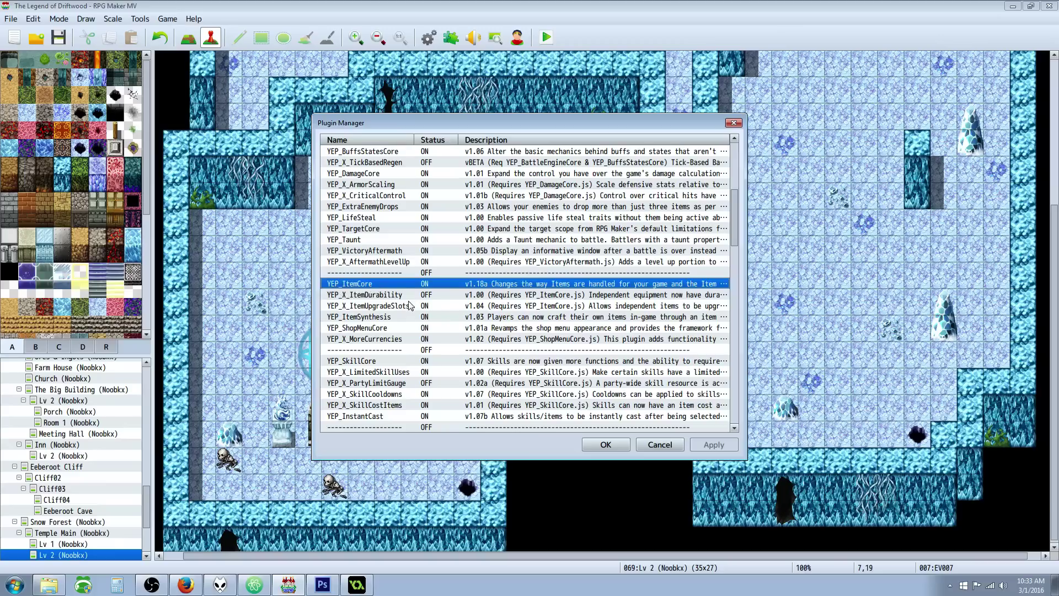
left_click(380, 298)
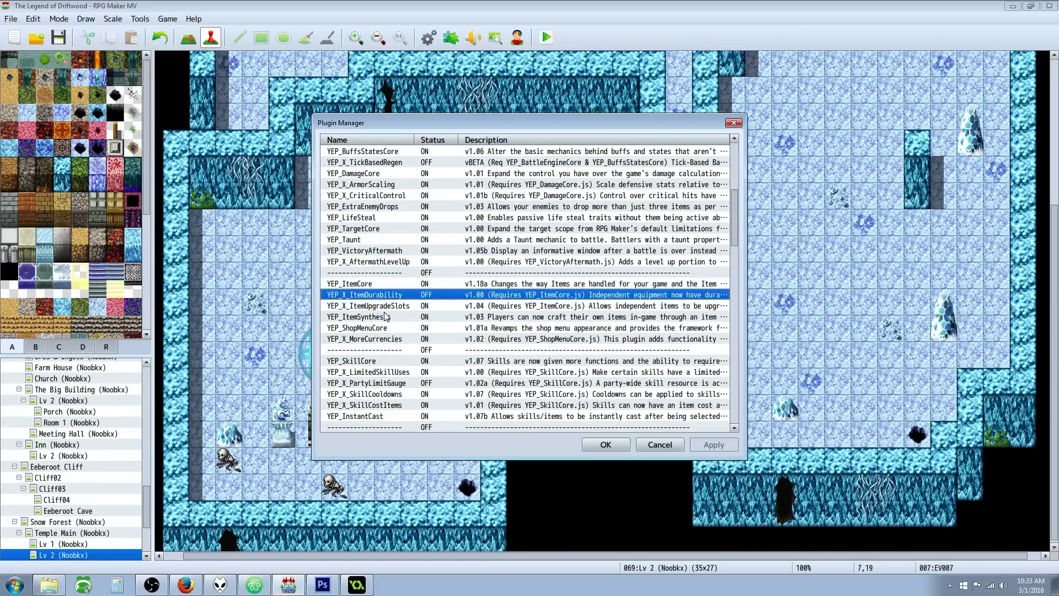
left_click(392, 341)
scroll(393, 342, "down", 5)
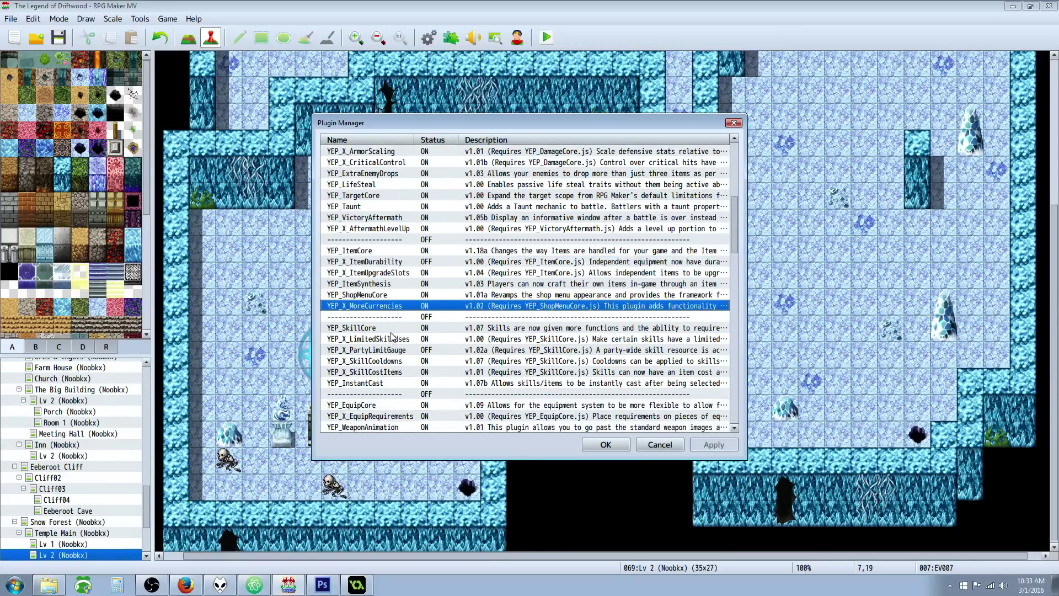
left_click(356, 229)
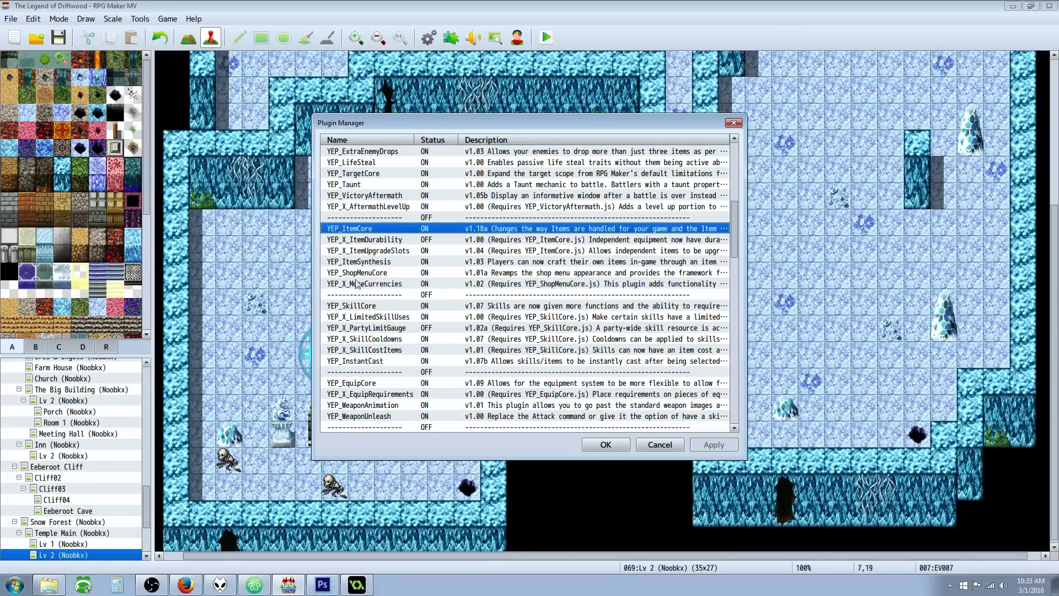
left_click(362, 305)
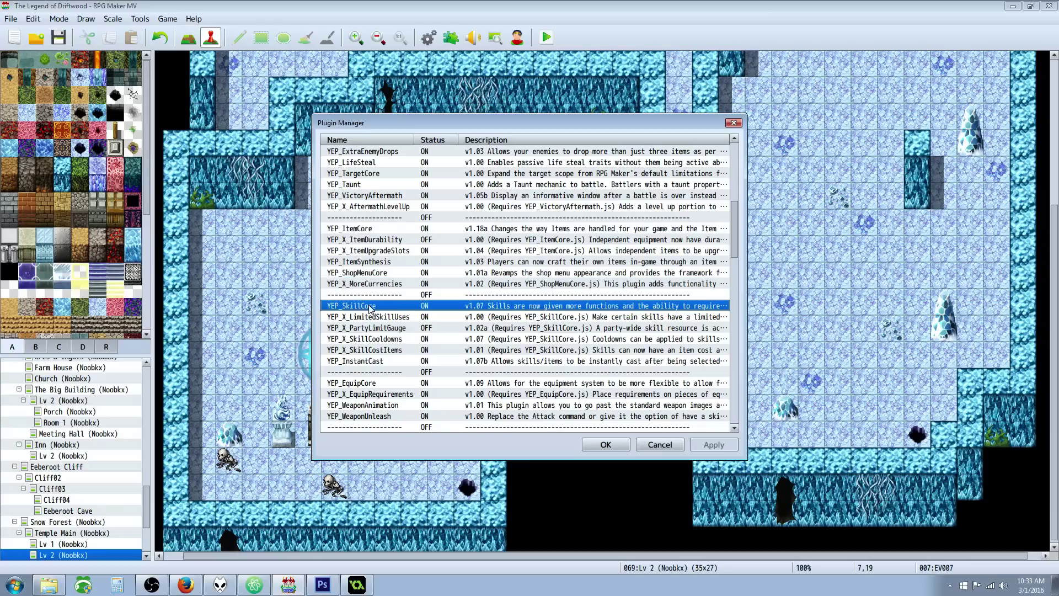
left_click(384, 350)
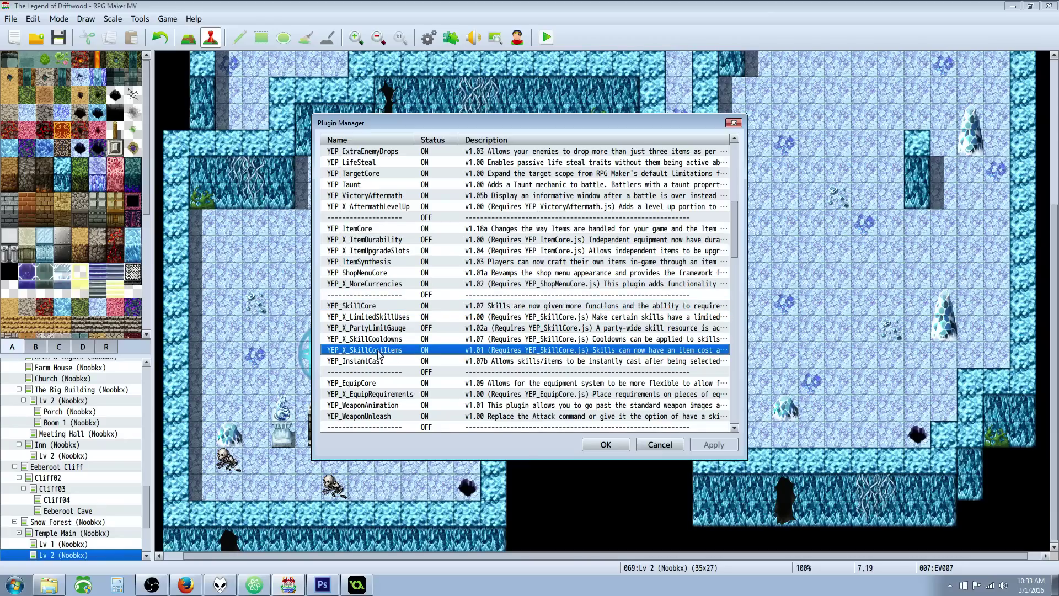
Step: Review the required plugins YEP_CoreEngine, YEP_SkillCore and YEP_X_SkillCostItems, and close the Plugin Manager
scroll(405, 187, "up", 8)
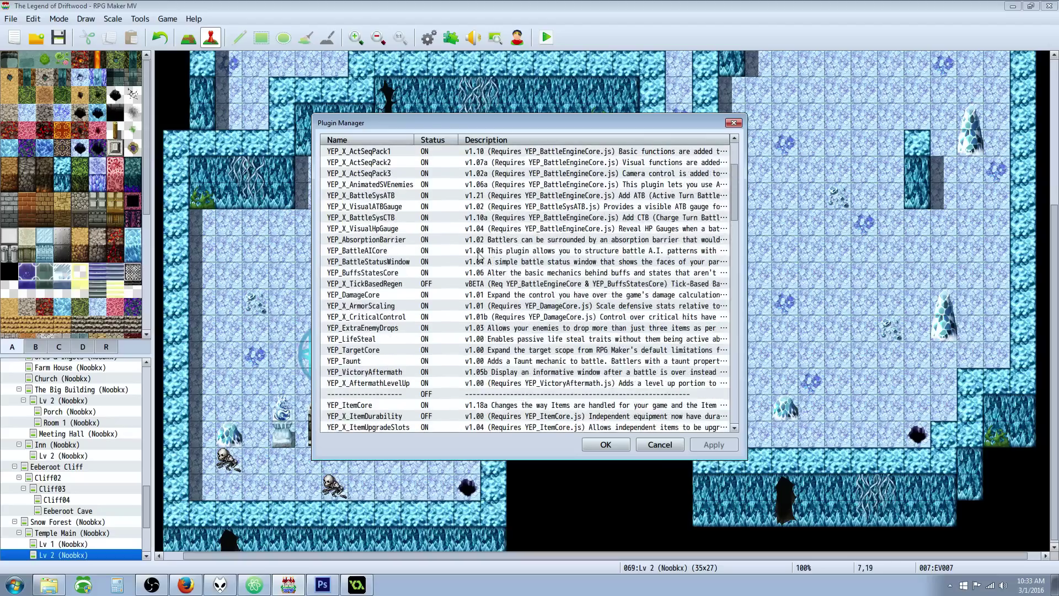
left_click(378, 153)
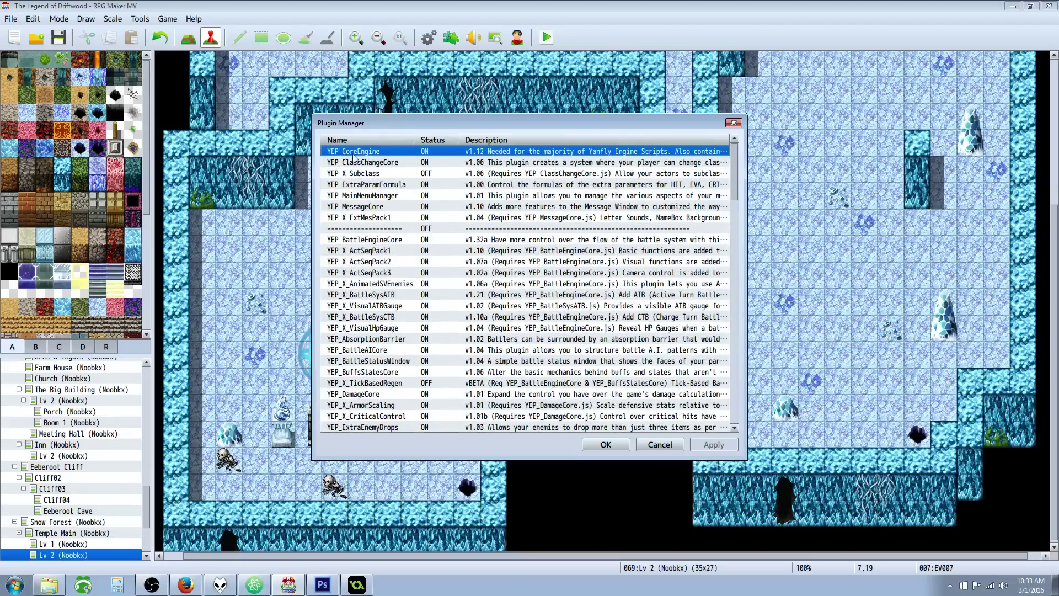
scroll(377, 177, "down", 5)
scroll(377, 187, "down", 4)
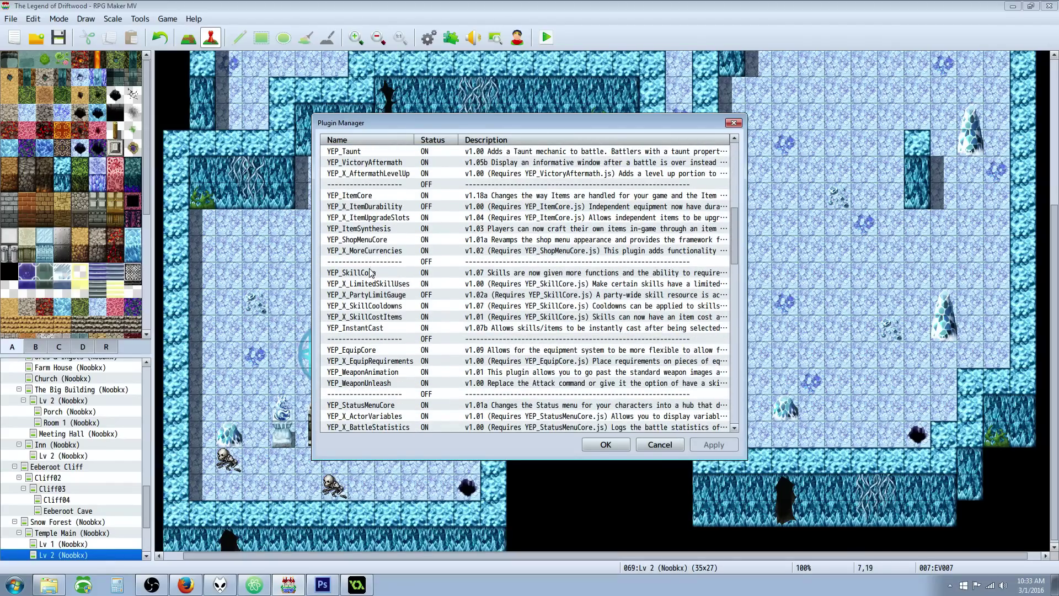
left_click(372, 272)
left_click(372, 318)
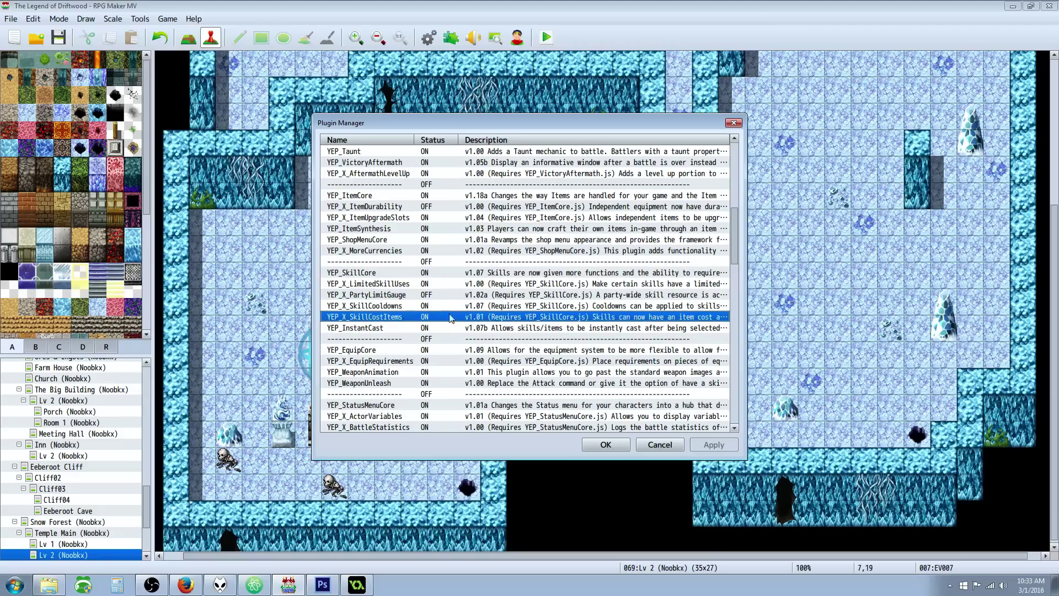
left_click(607, 446)
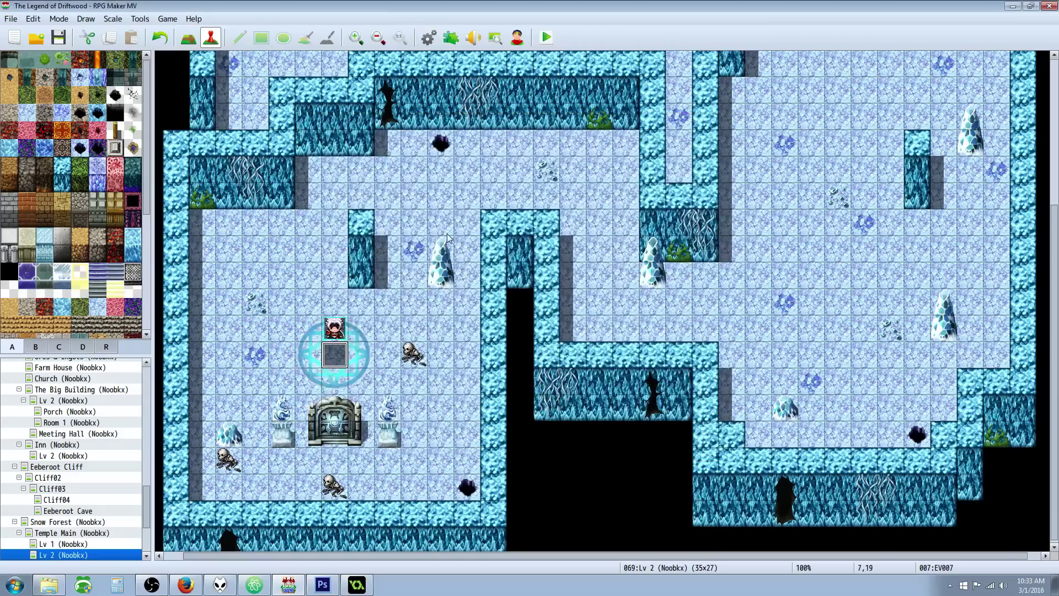
Step: Reopen the database, find Venomous Blade Oil among the Ronin class's skills to learn, and close the database
left_click(429, 37)
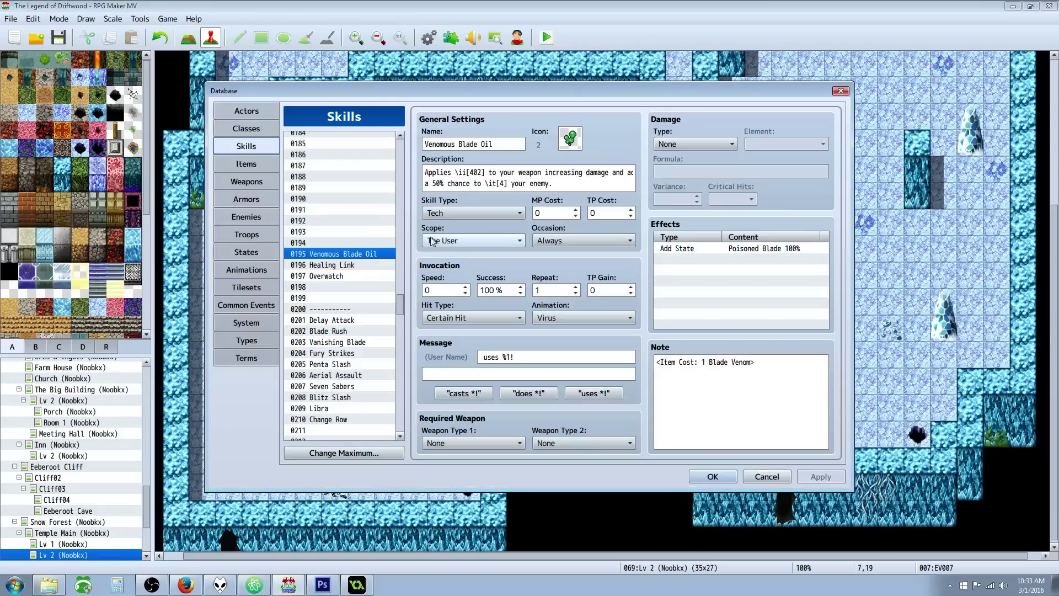
left_click(247, 161)
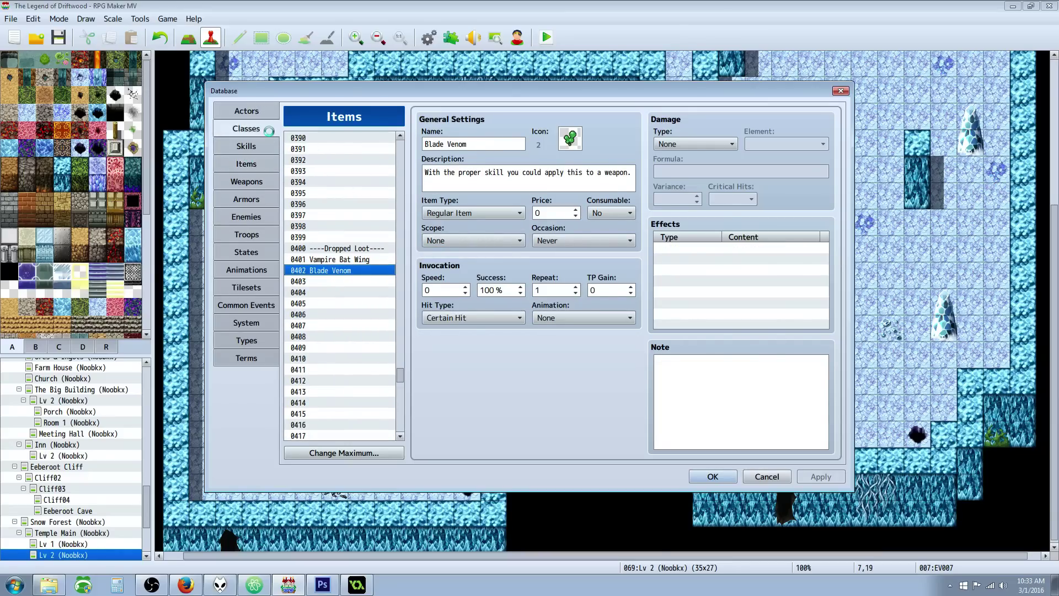
left_click(246, 128)
scroll(536, 371, "down", 15)
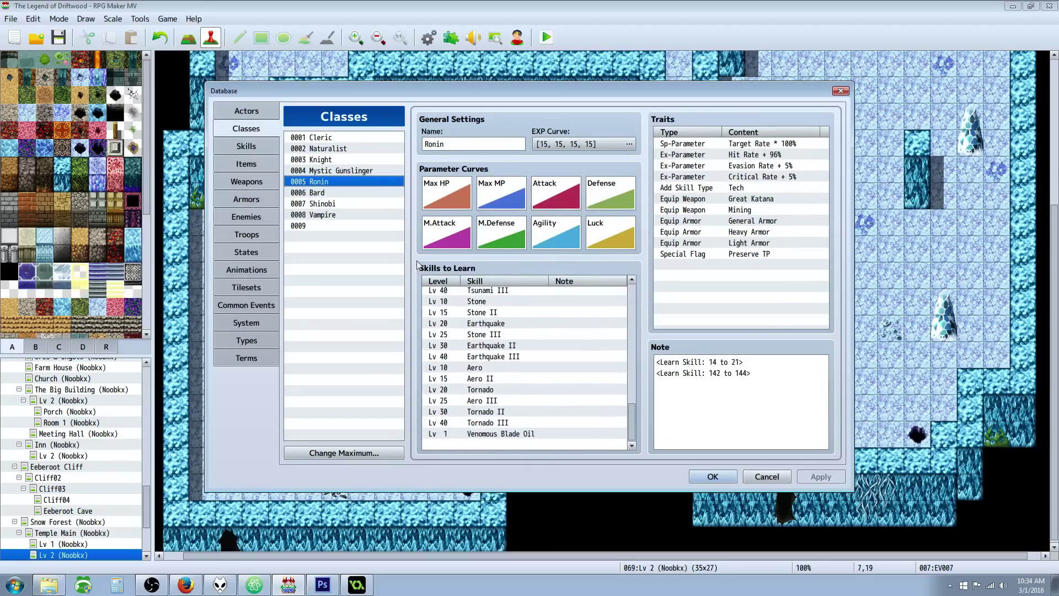
left_click(499, 433)
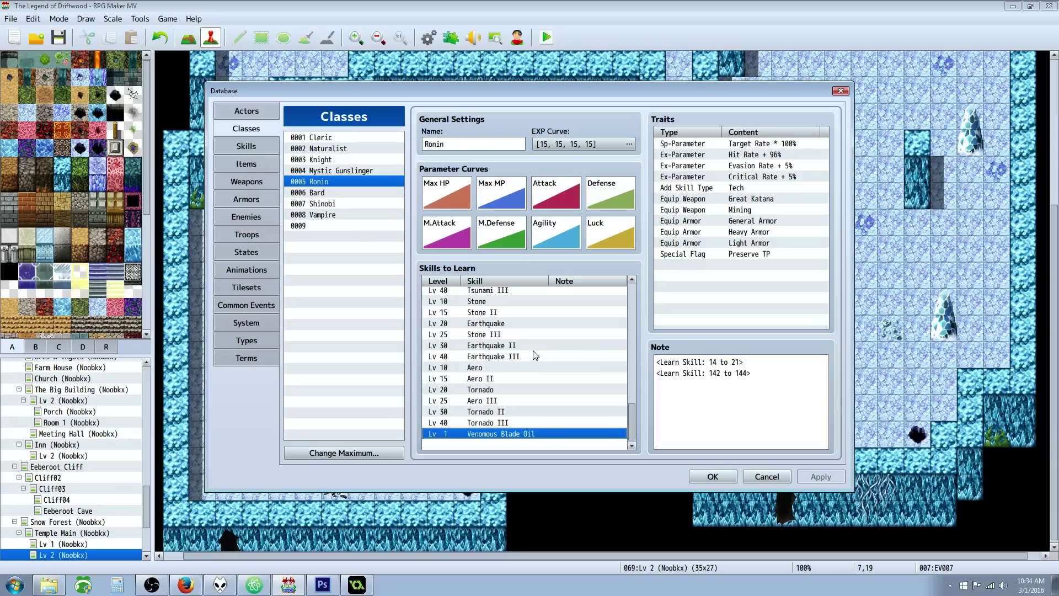
left_click(711, 476)
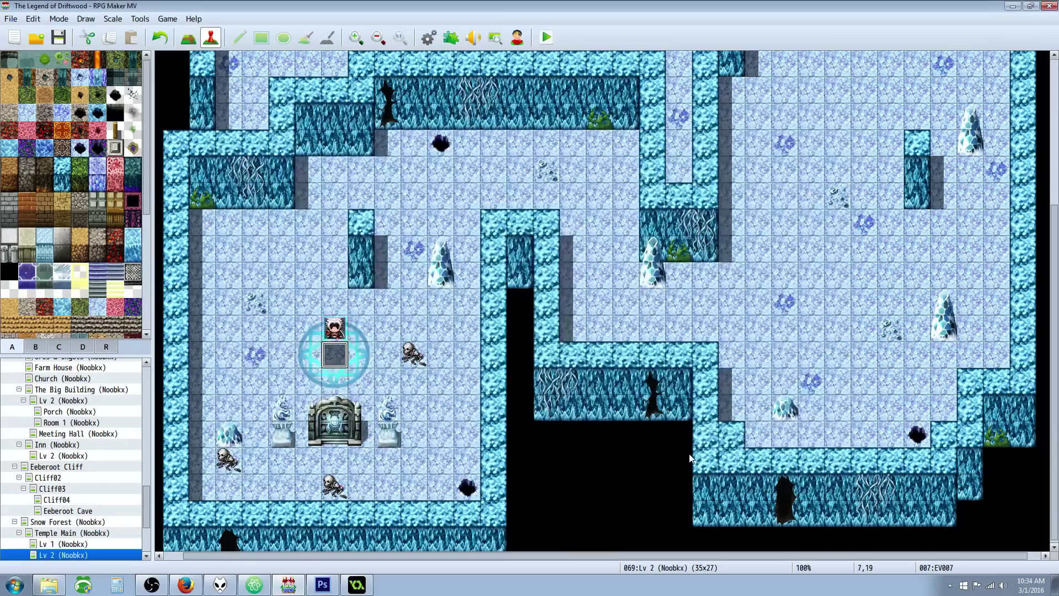
Step: Switch to the Firefox web browser
left_click(186, 585)
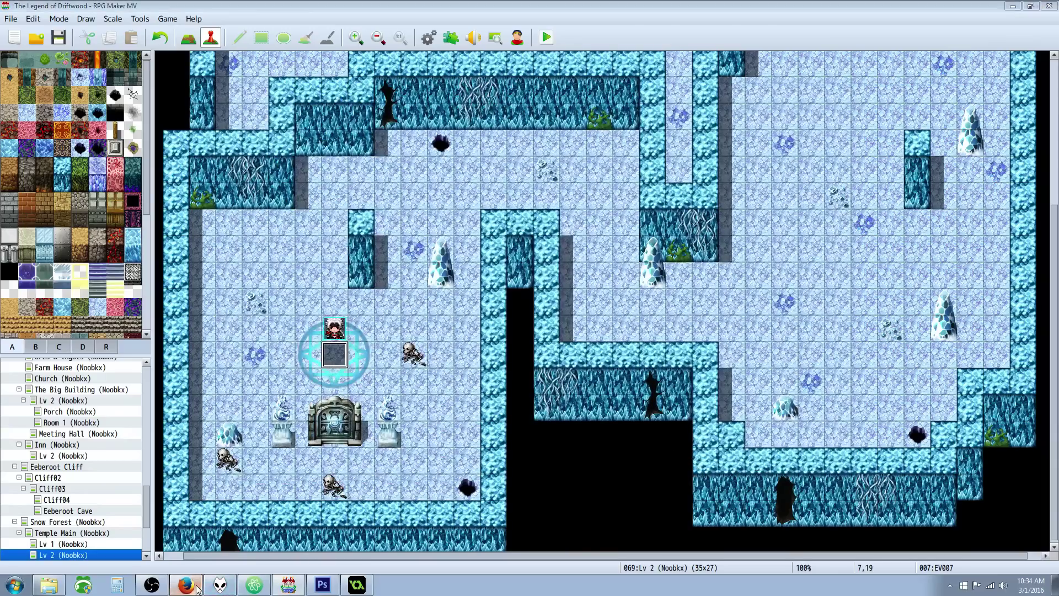